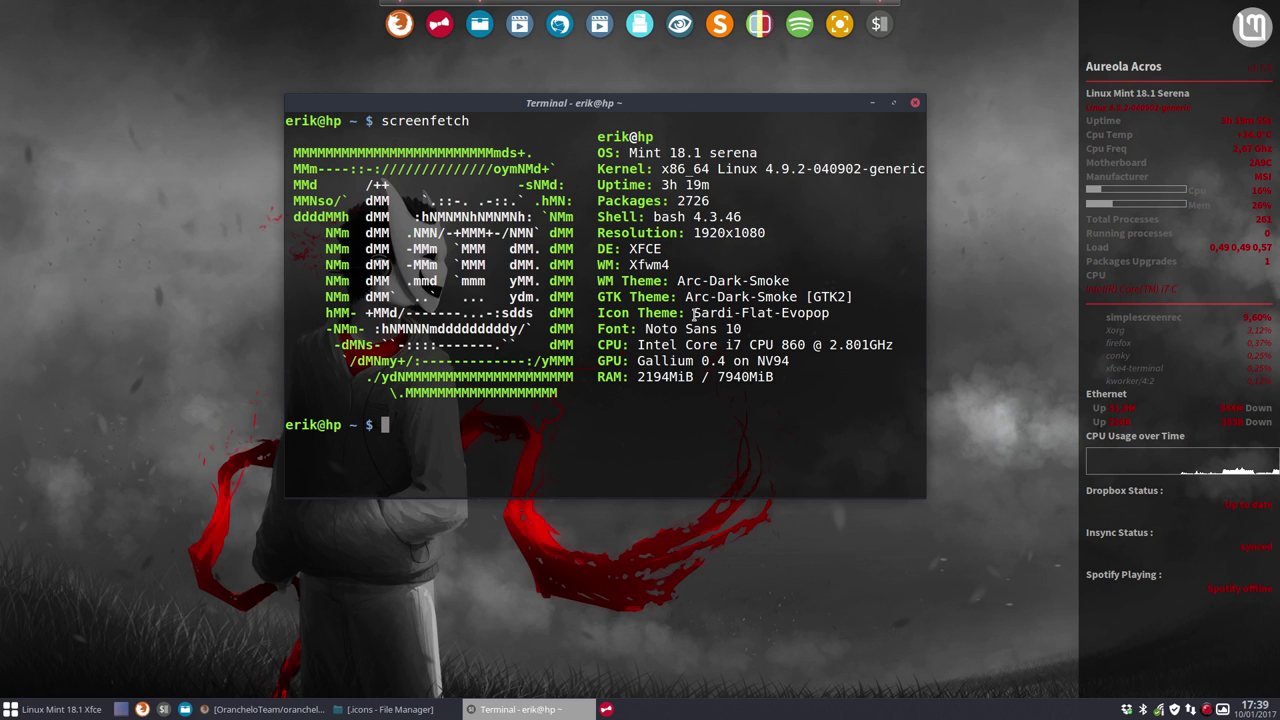
Highlight the icon theme name in the screenfetch output and close the terminal.
drag(693, 313, 836, 313)
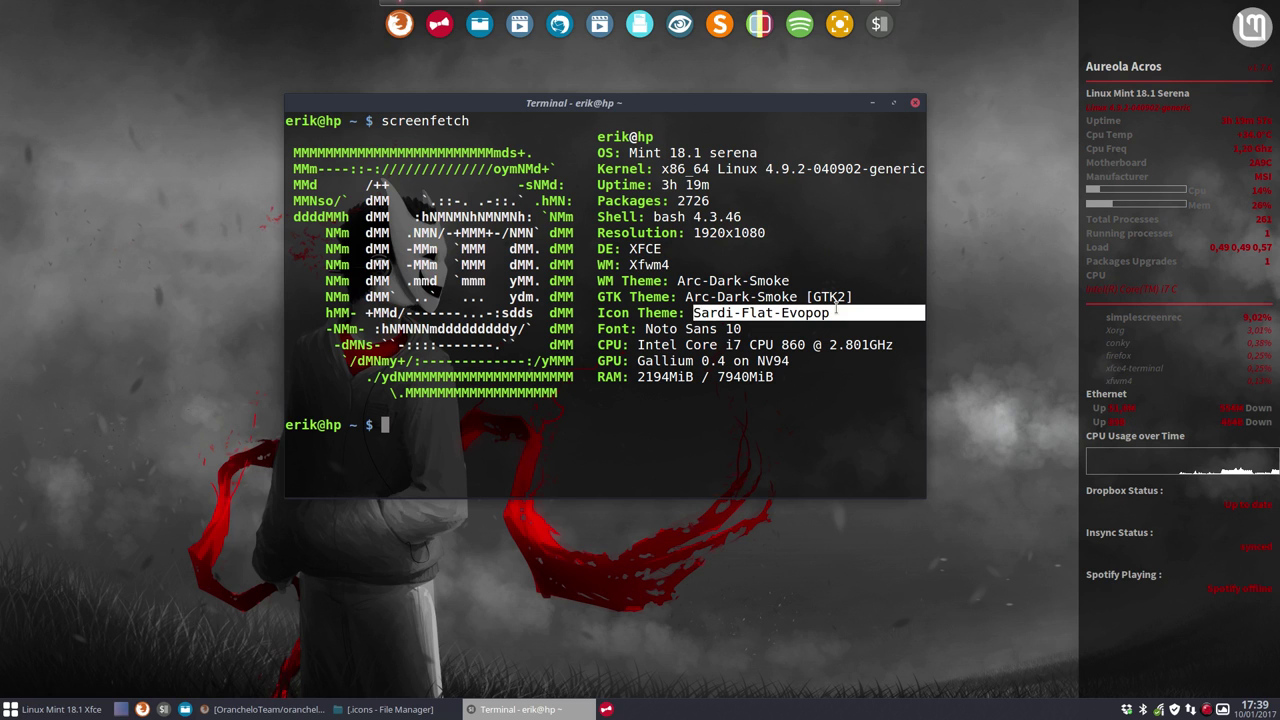
click(914, 104)
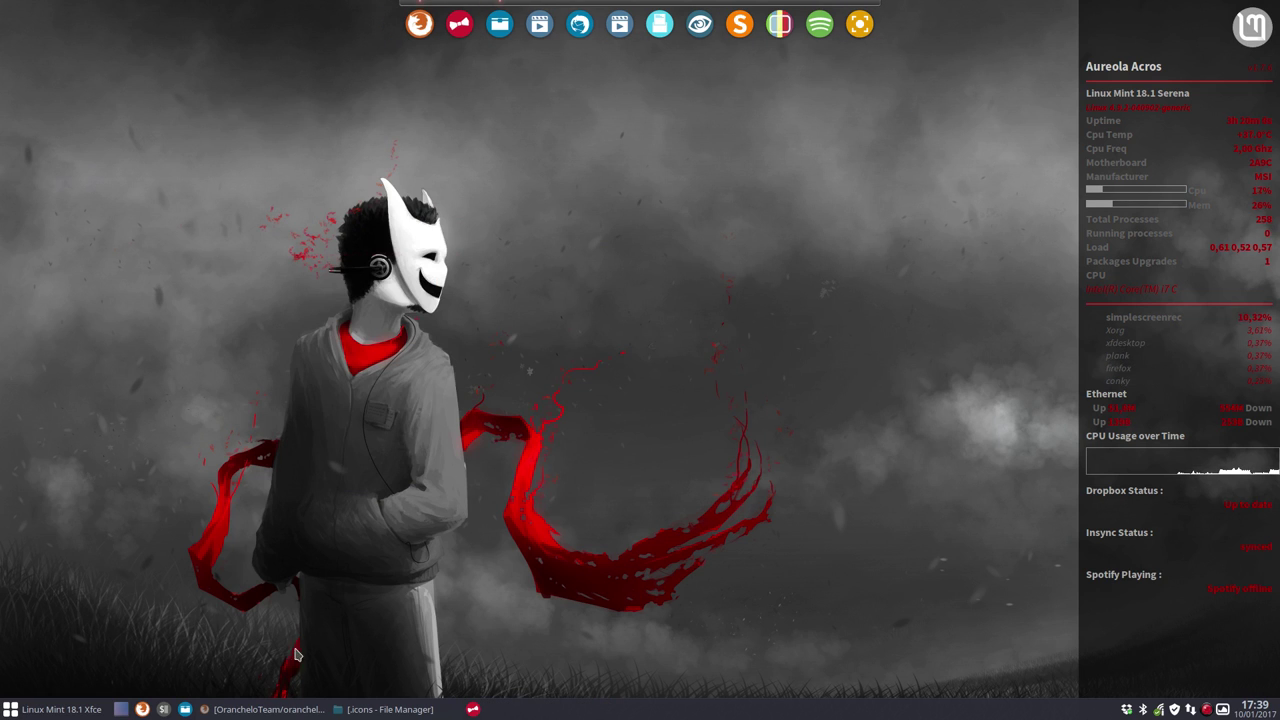
Switch to Firefox and download the OrancheloTeam oranchelo-icon-theme repository from GitHub as a ZIP.
click(265, 709)
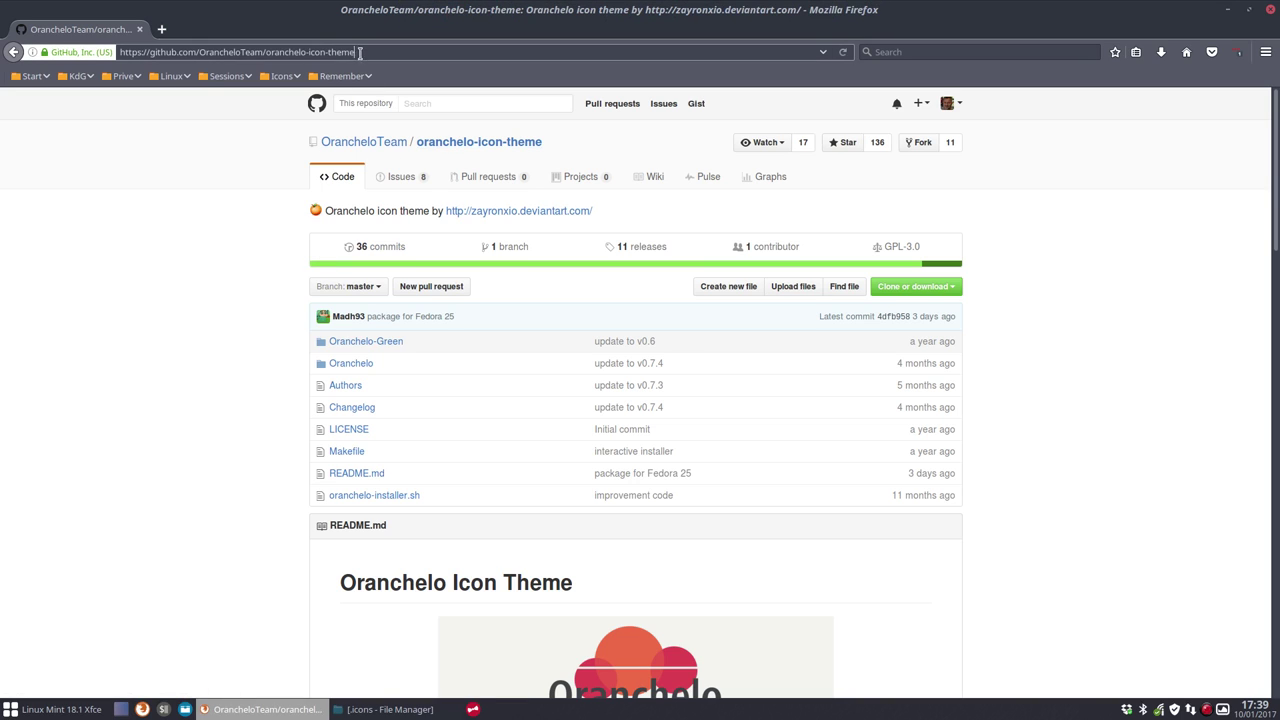
drag(356, 52, 147, 51)
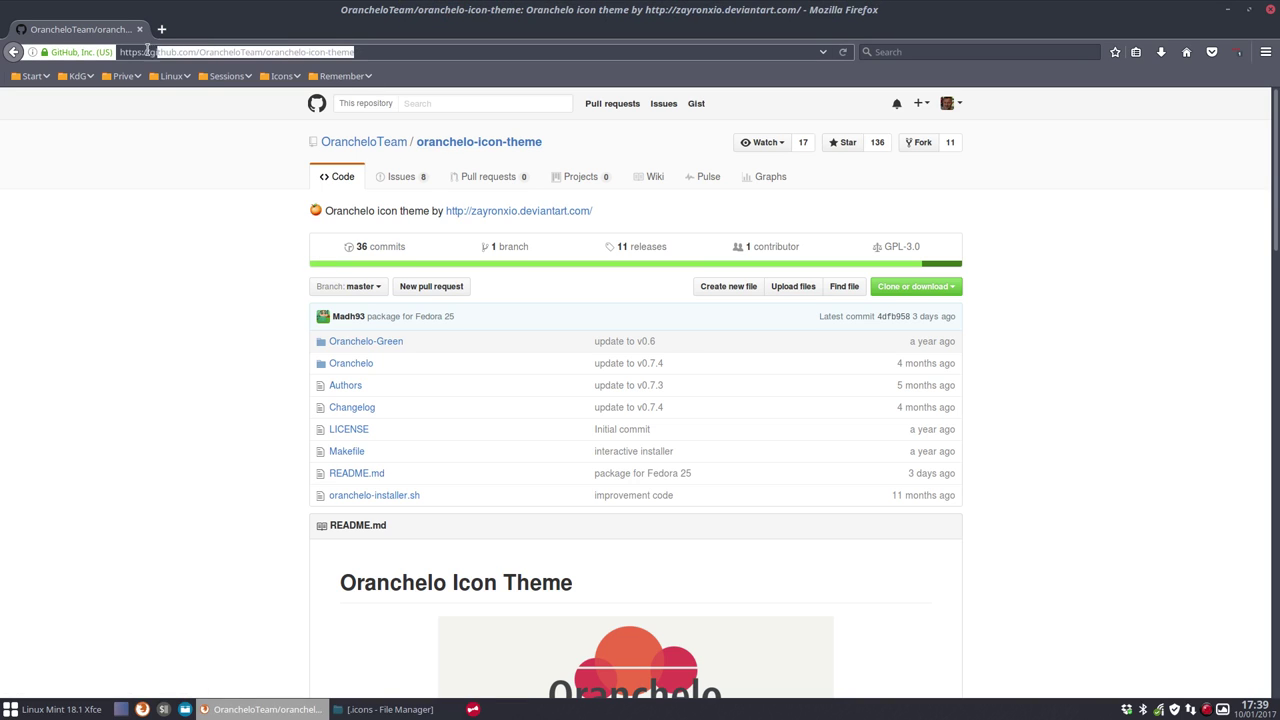
click(935, 288)
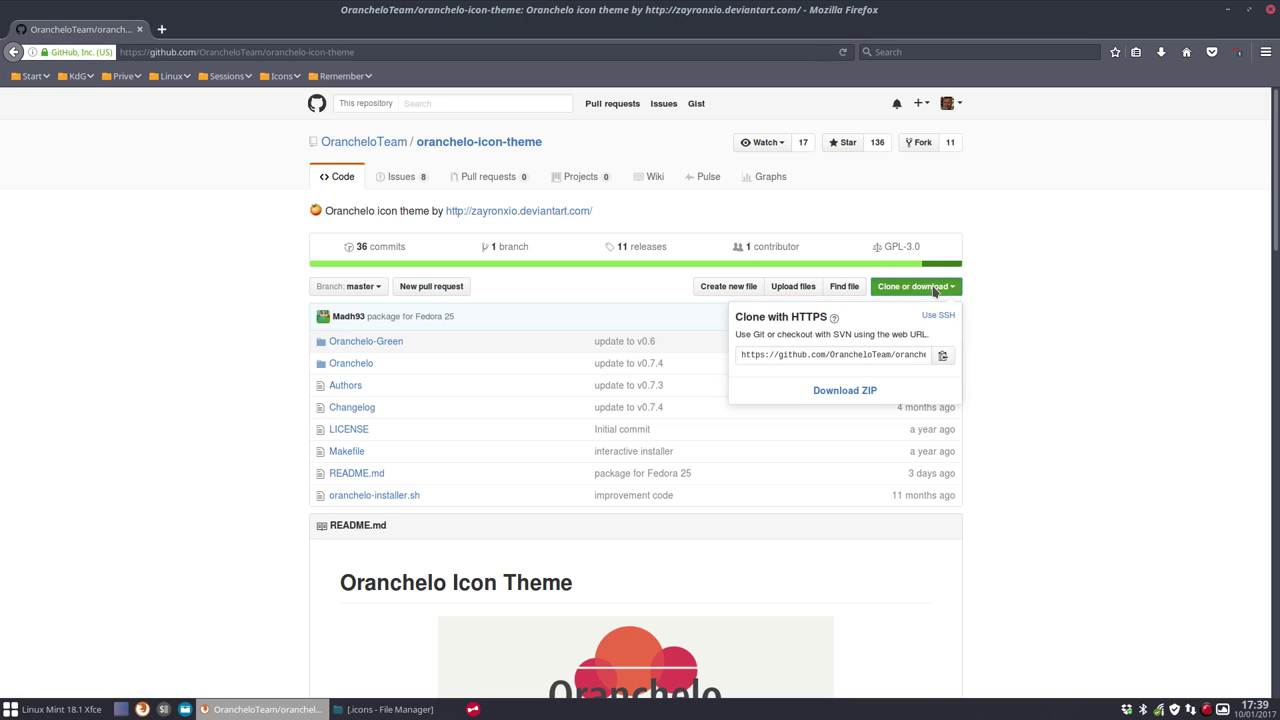
click(862, 398)
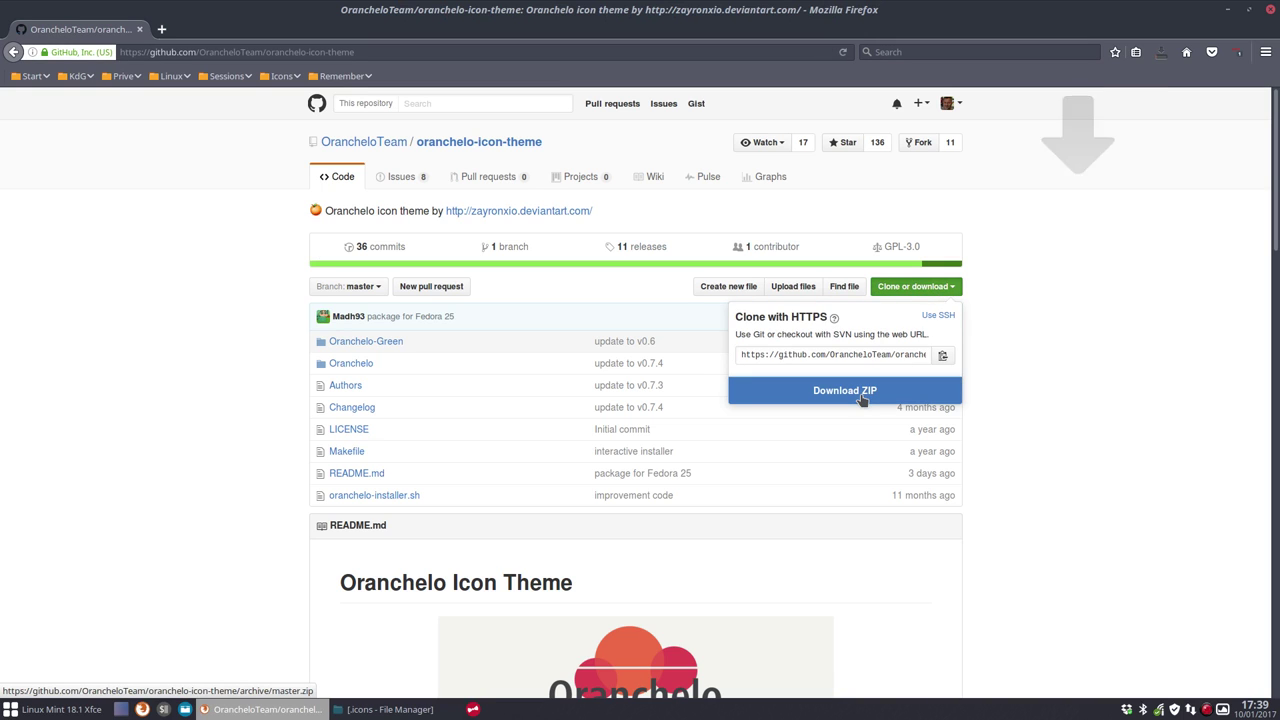
Show the finished download in its folder and extract oranchelo-icon-theme-master.zip there.
click(1160, 52)
click(1150, 97)
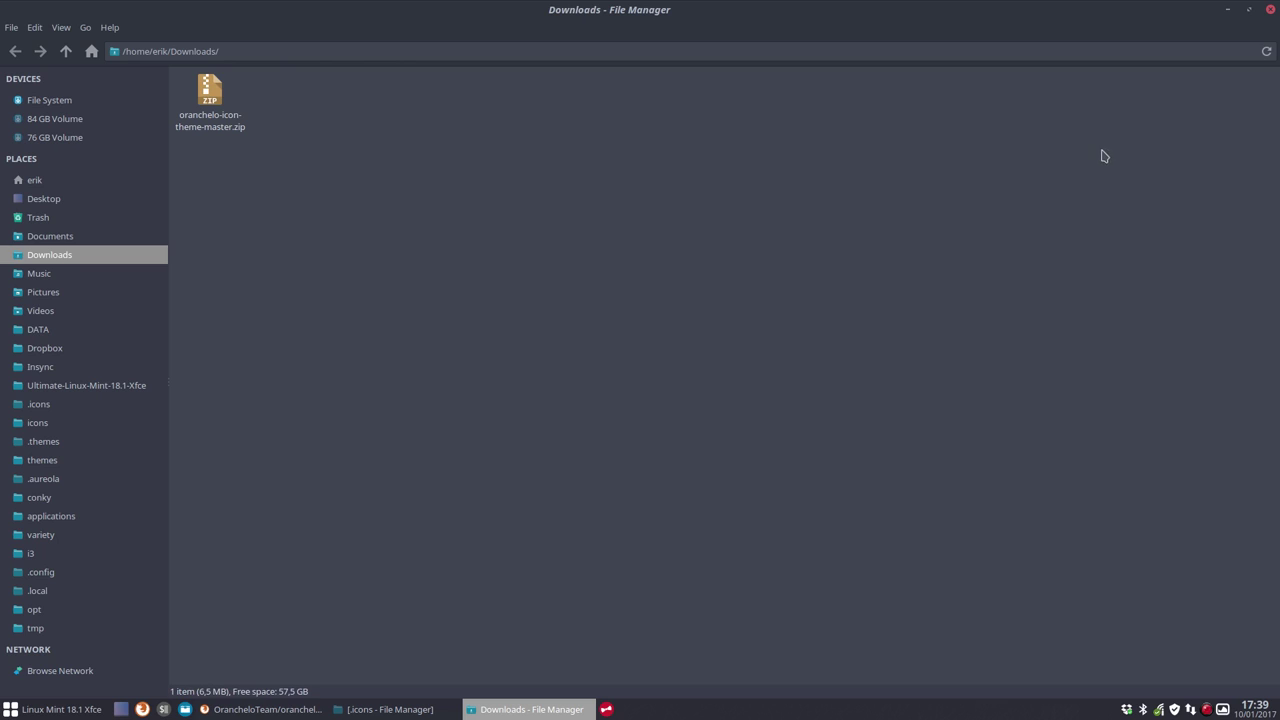
right_click(217, 101)
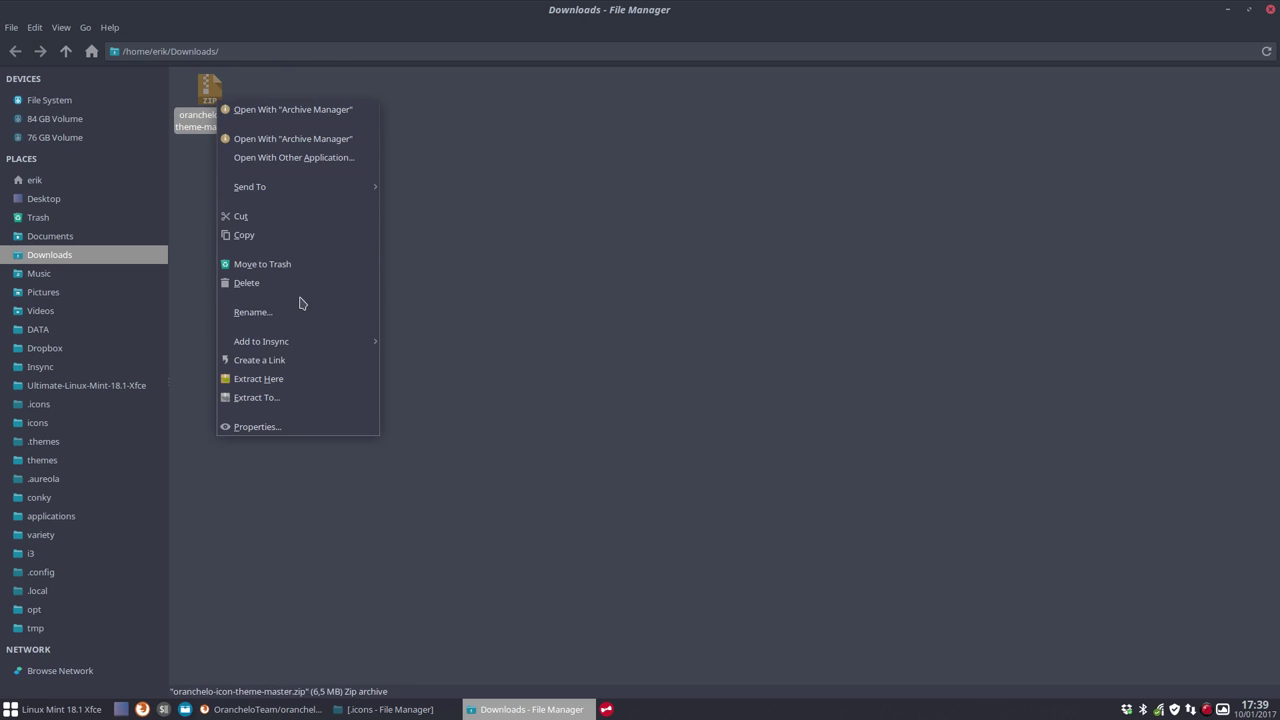
click(300, 381)
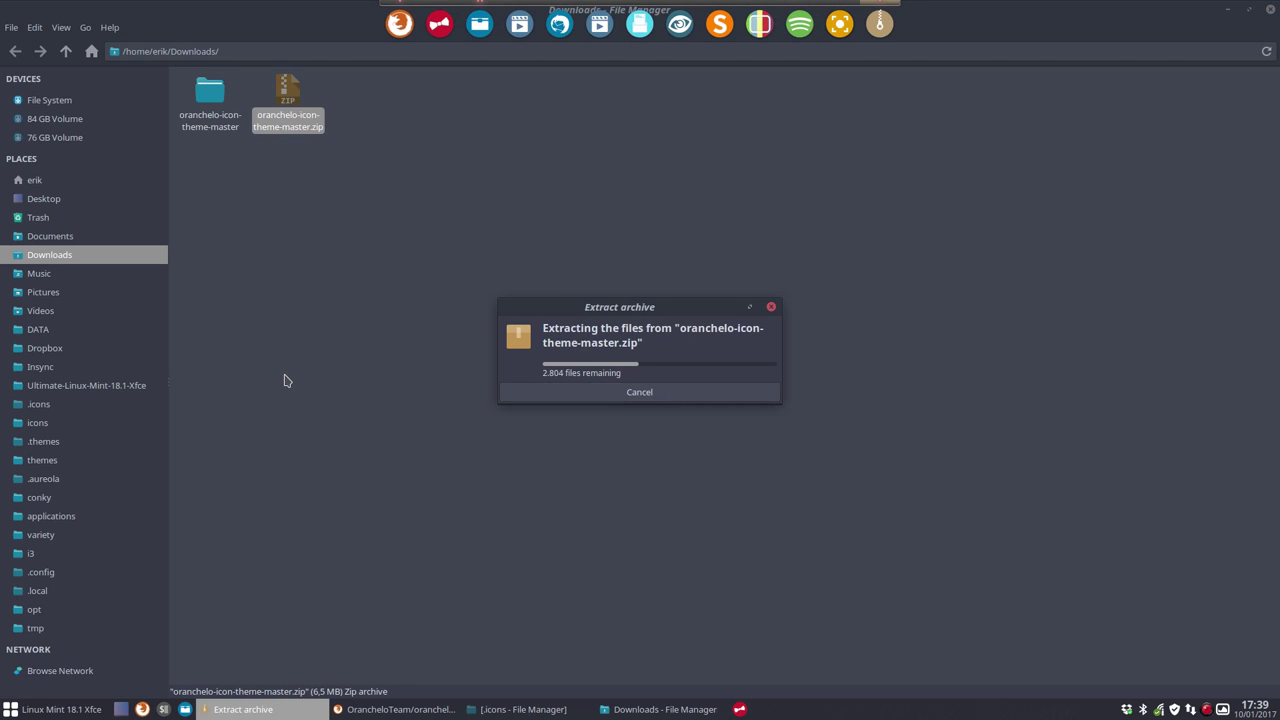
Copy the Oranchelo and Oranchelo-Green folders from the extracted oranchelo-icon-theme-master folder into the .icons folder.
double_click(215, 95)
drag(238, 151, 318, 76)
right_click(298, 90)
click(333, 178)
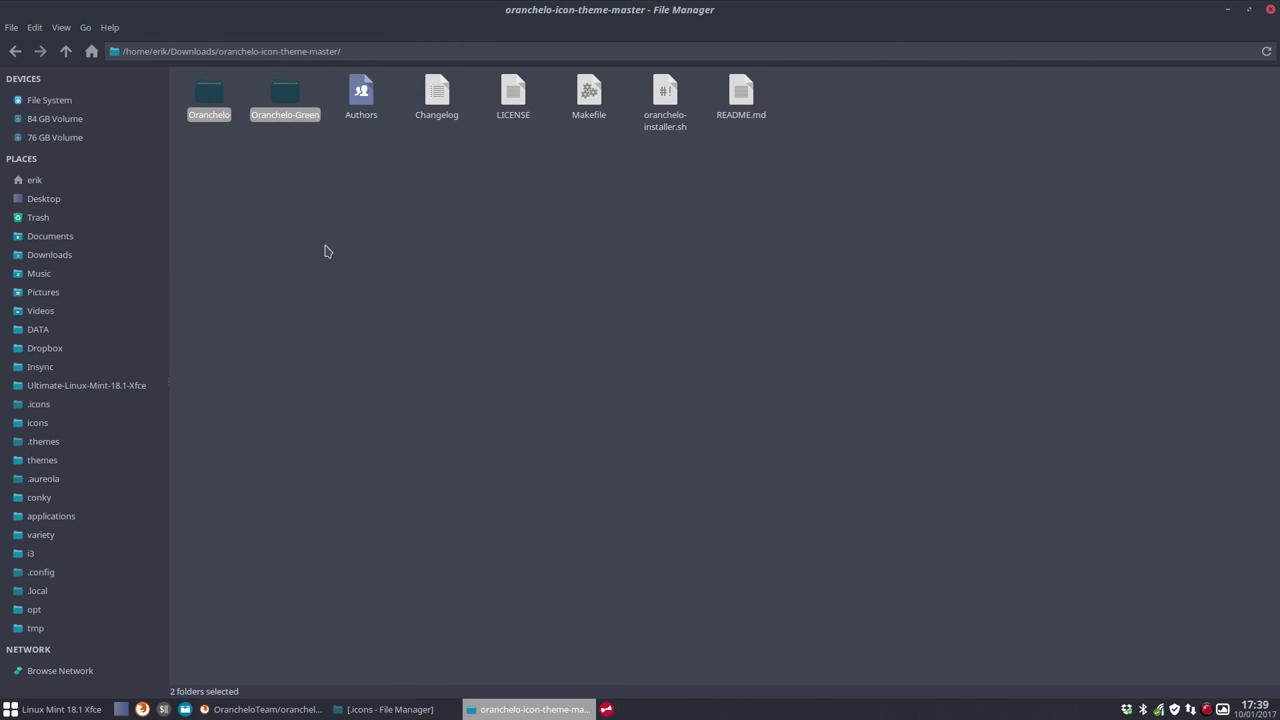
click(39, 404)
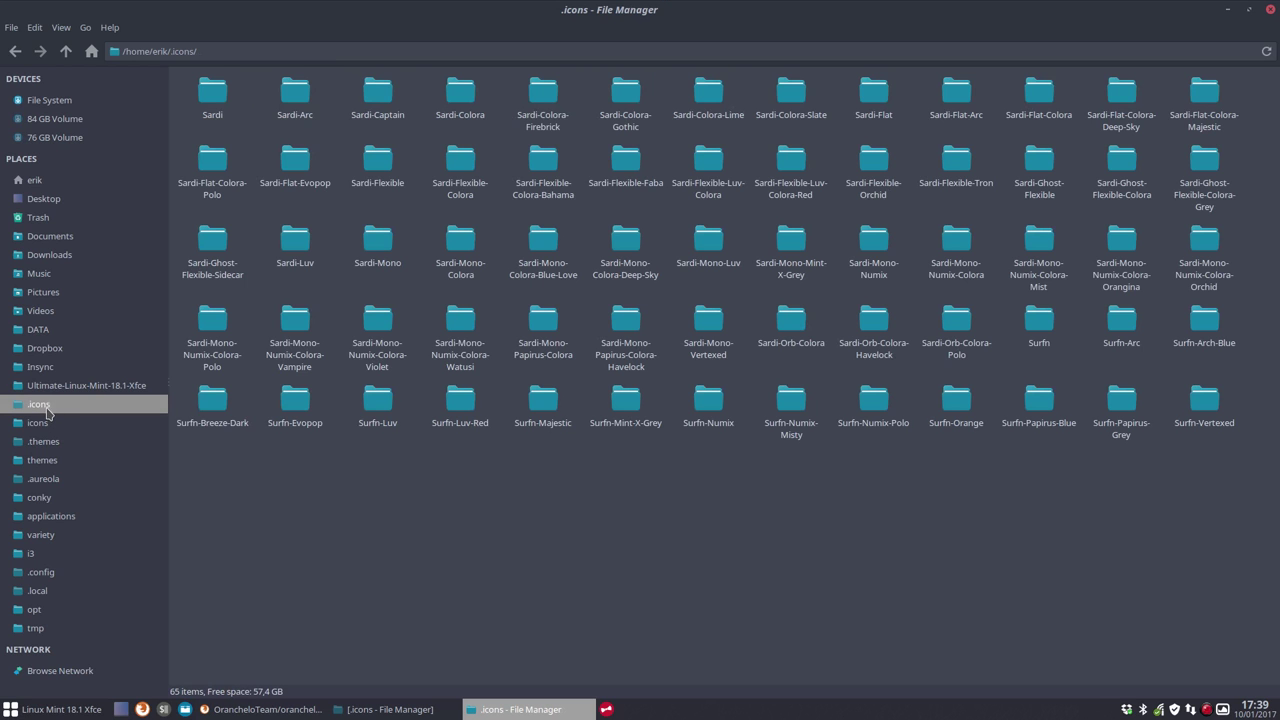
right_click(244, 463)
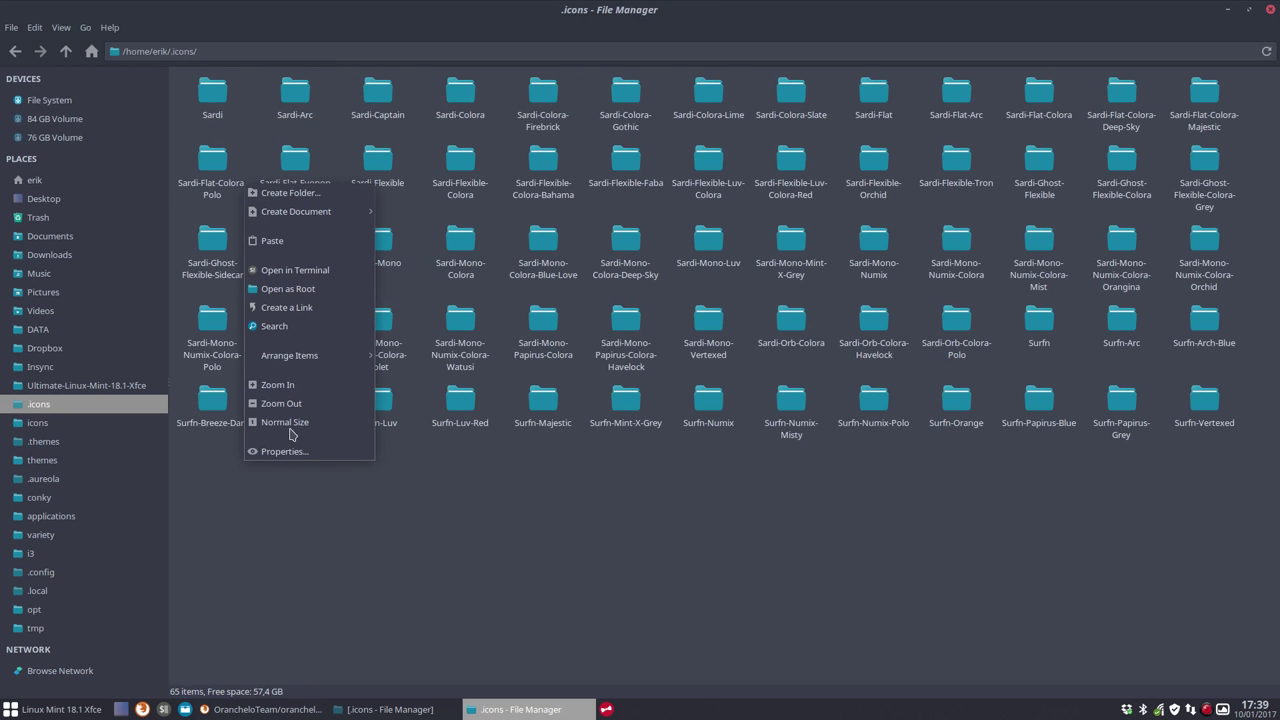
click(280, 240)
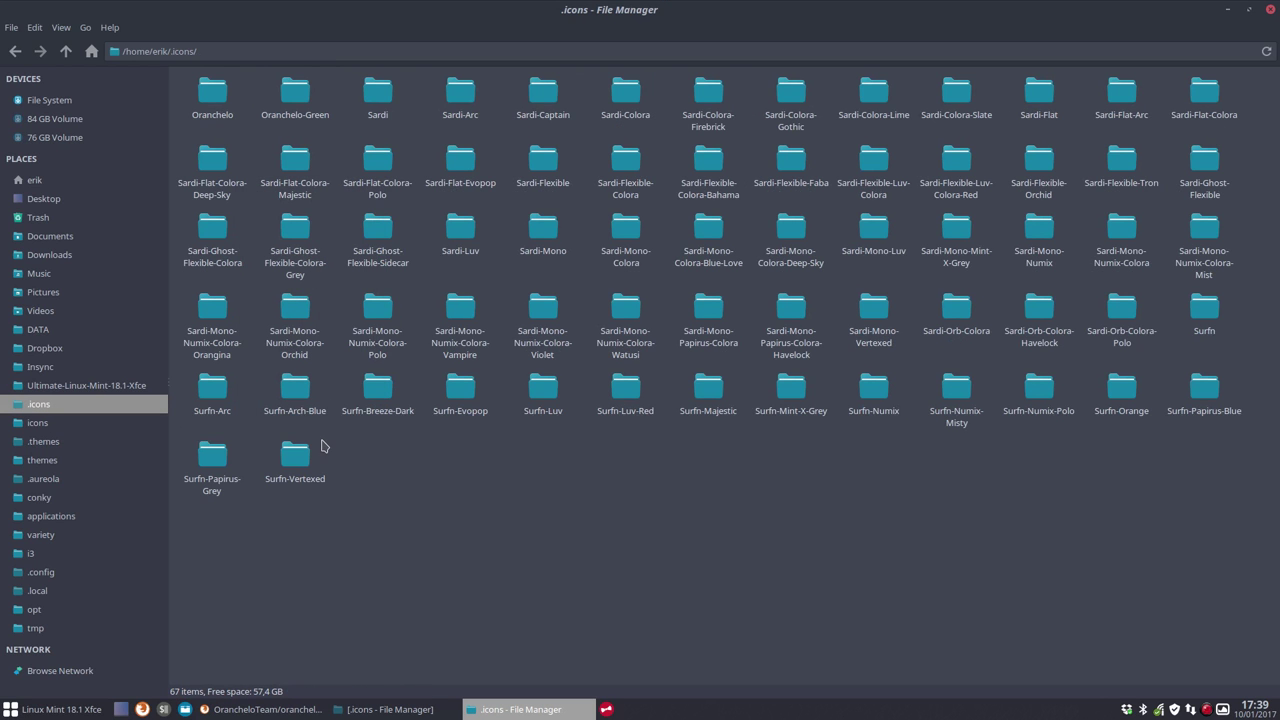
Examine the folder icons inside Oranchelo-Green's places/scalable folder.
click(219, 101)
click(290, 99)
double_click(294, 100)
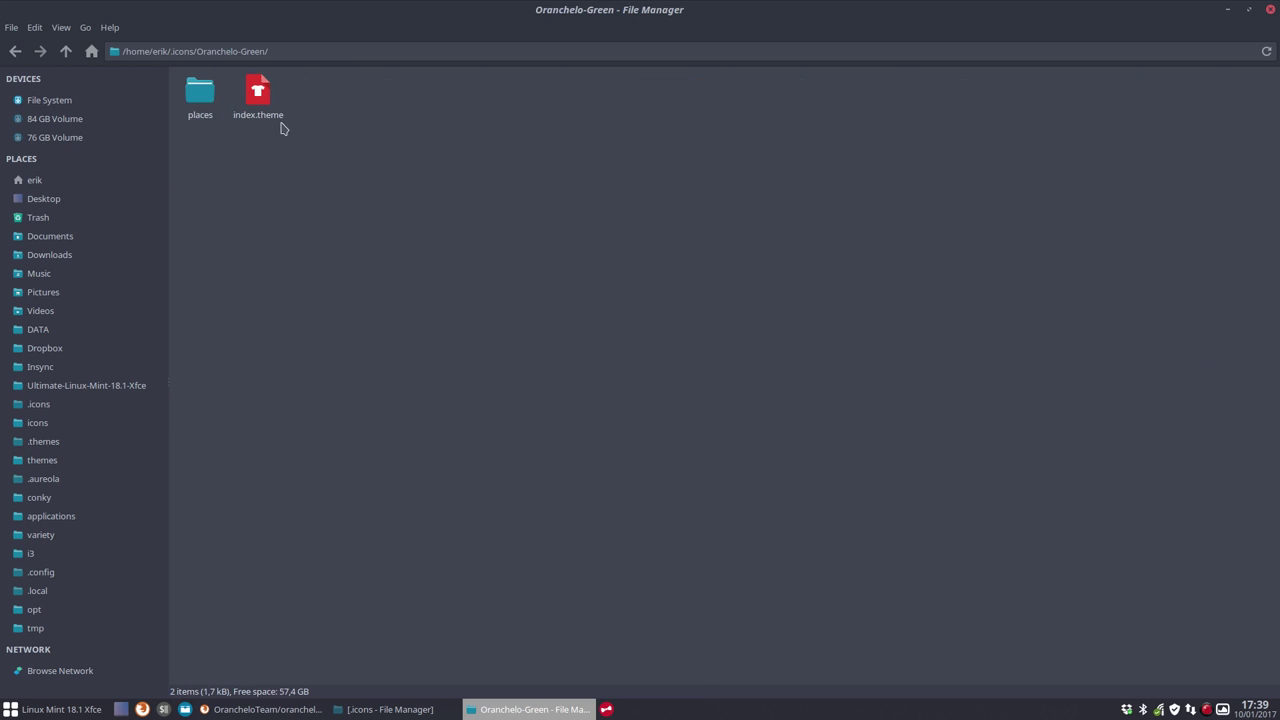
double_click(197, 97)
double_click(197, 97)
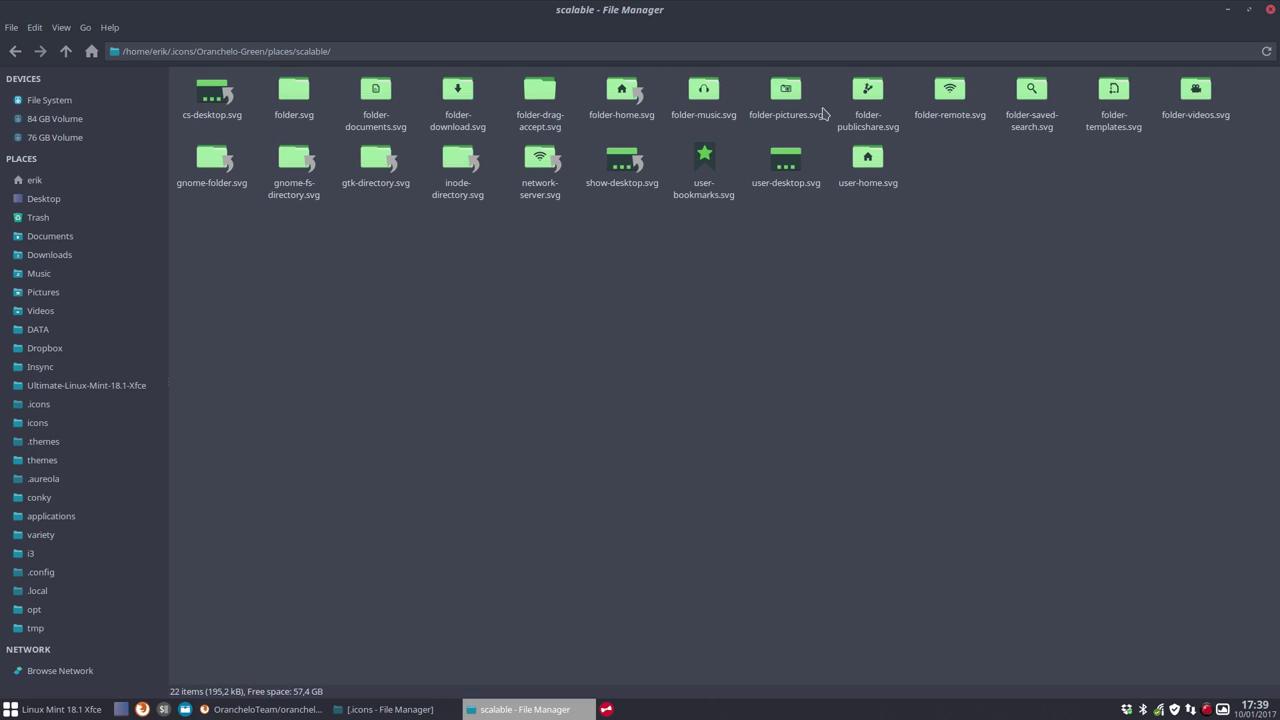
Go back up to the .icons folder and delete the Oranchelo-Green folder, keeping Oranchelo.
click(64, 52)
click(64, 52)
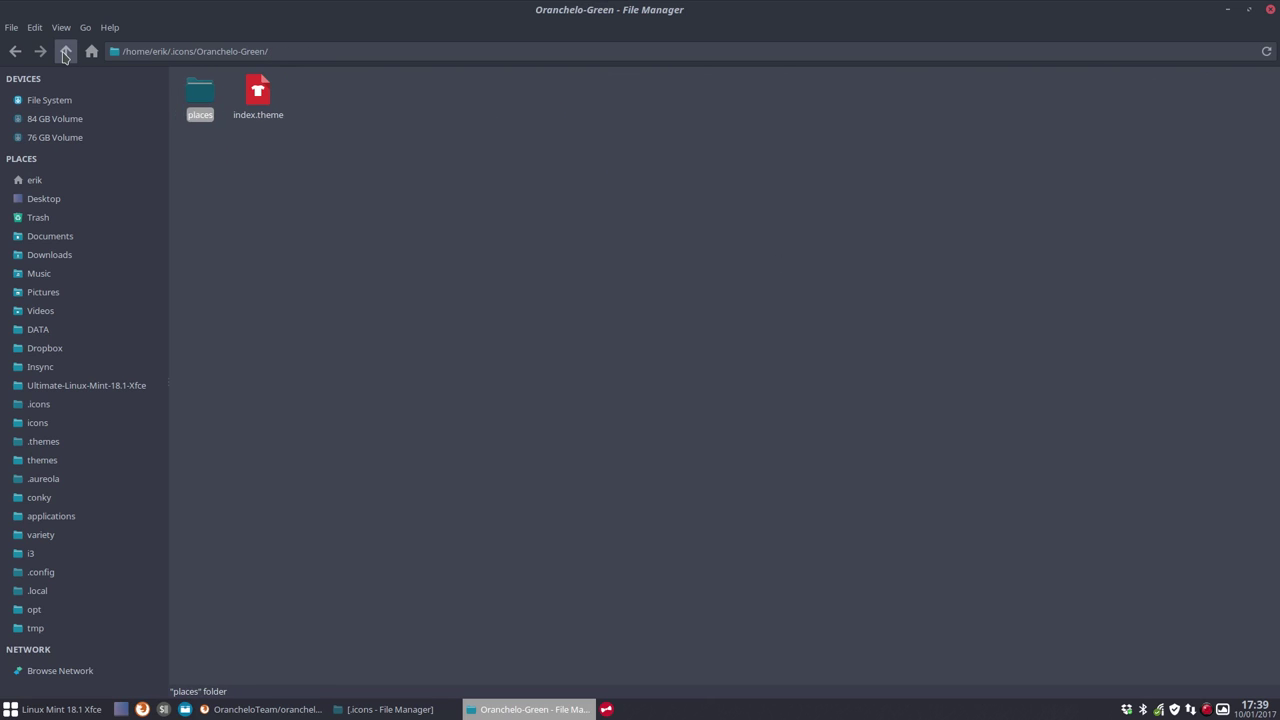
click(64, 52)
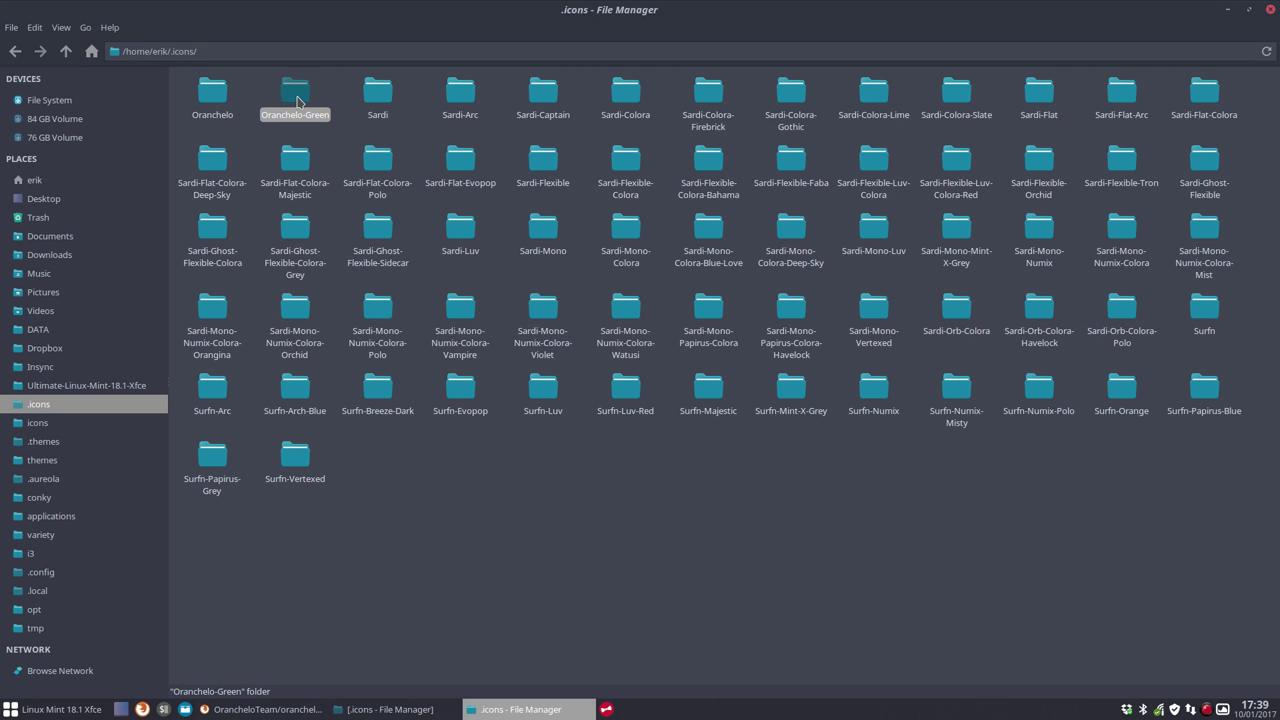
key(Delete)
click(218, 100)
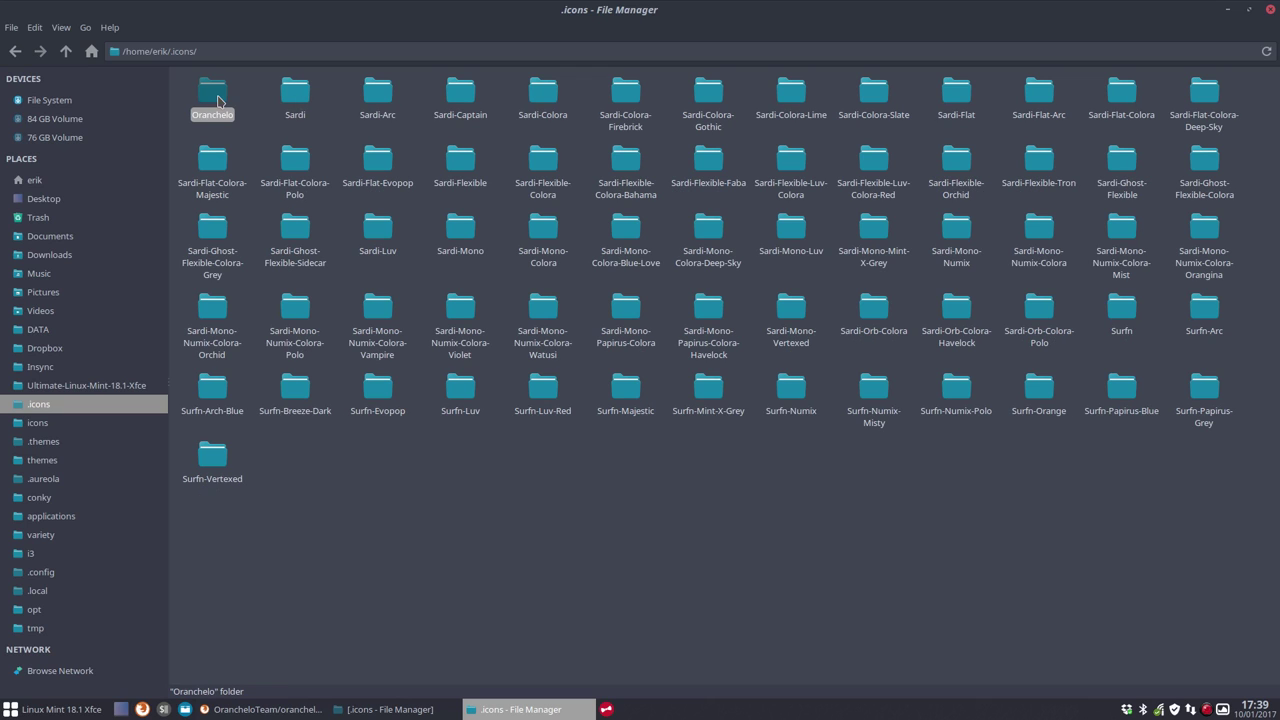
Apply the Oranchelo icon theme in the desktop's Appearance settings.
mouse_move(410, 12)
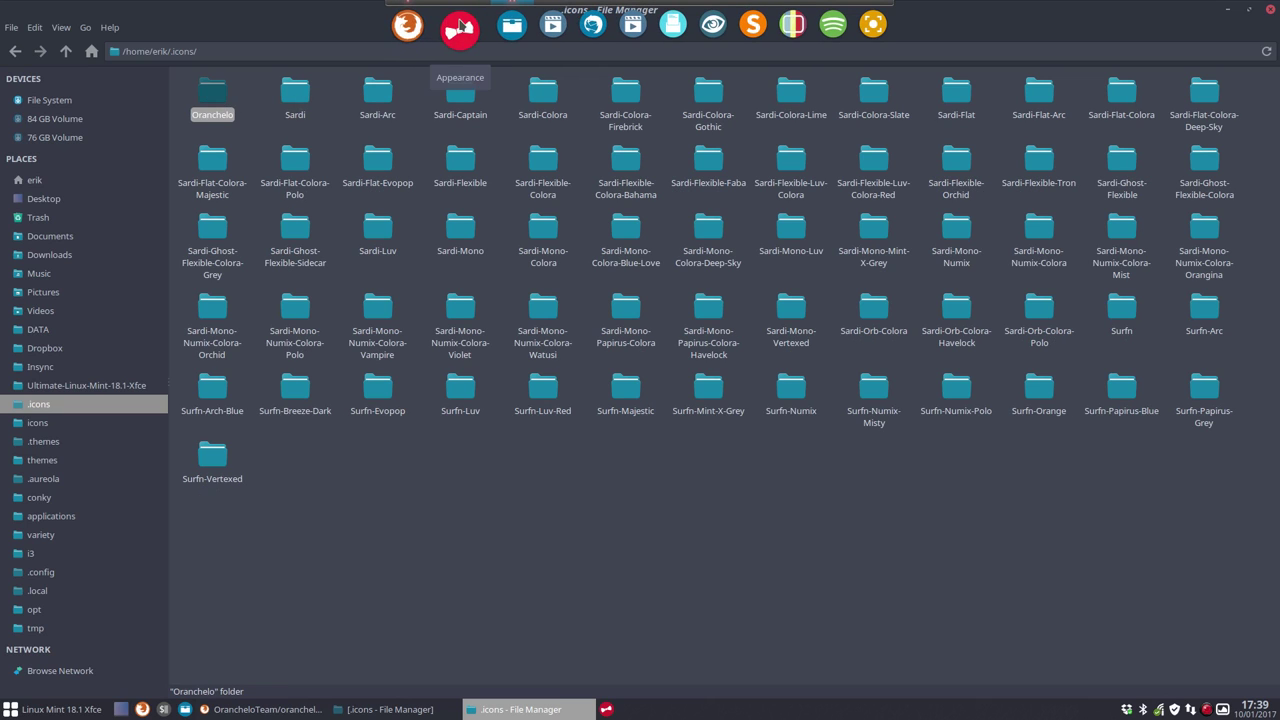
click(460, 28)
click(590, 258)
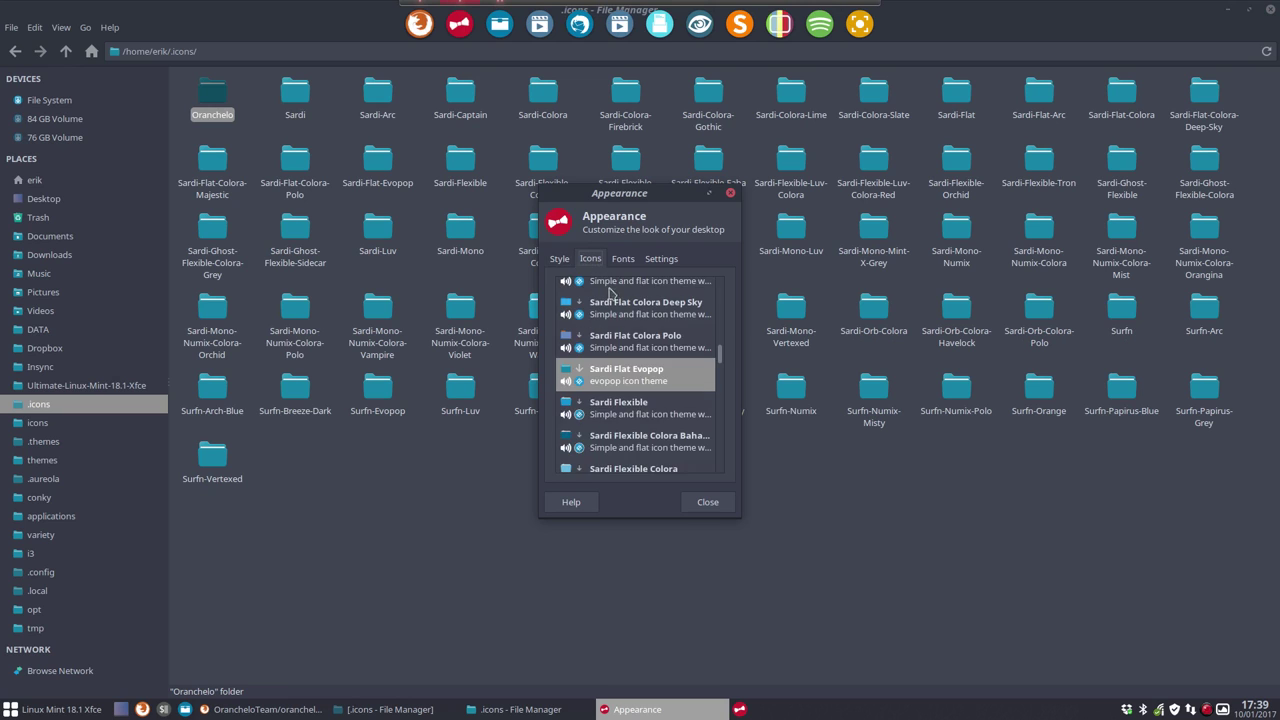
scroll(619, 340, up, 10)
scroll(619, 340, down, 8)
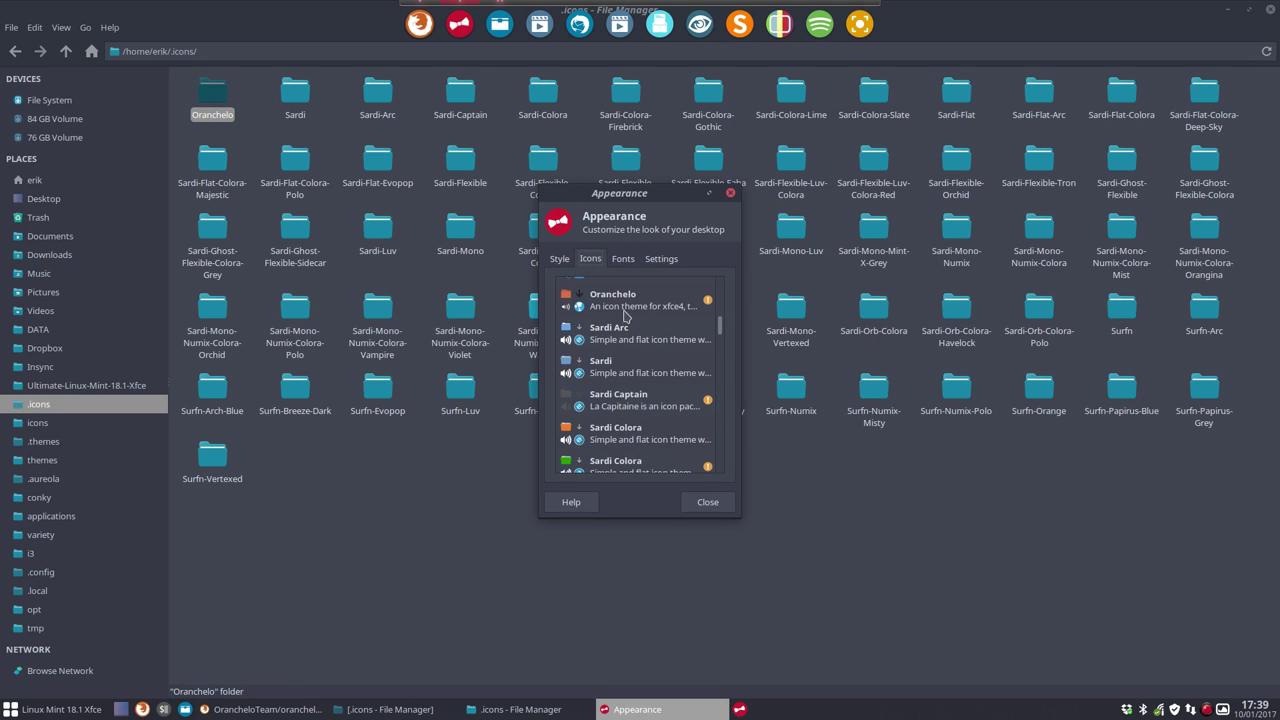
click(626, 313)
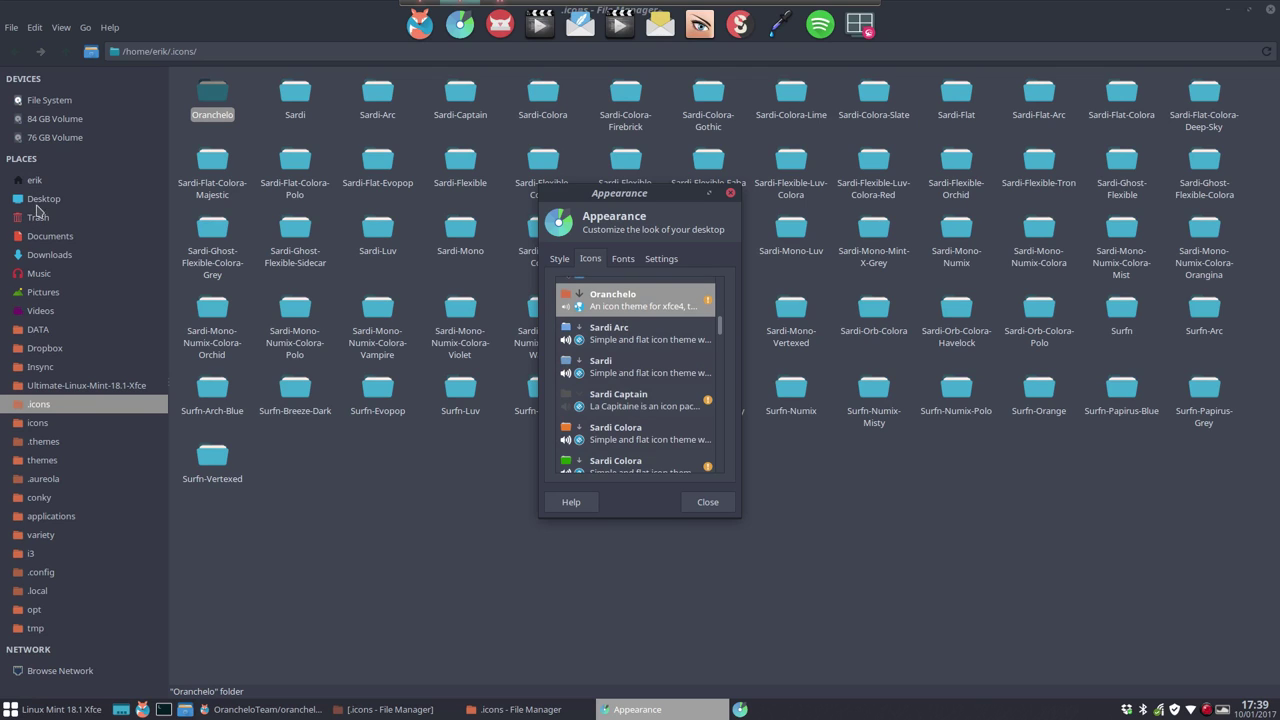
Examine the application icons throughout the start menu's complete list of programs, from About Me down to Xfce Terminal.
click(422, 546)
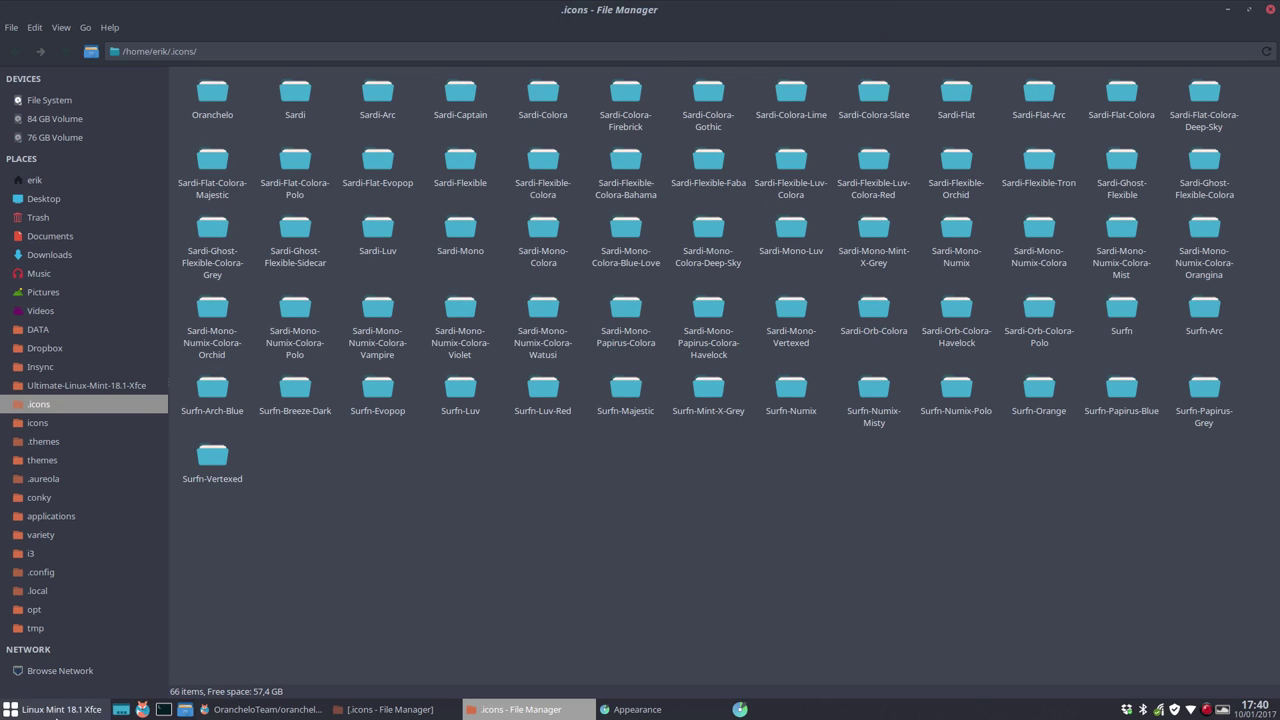
click(53, 697)
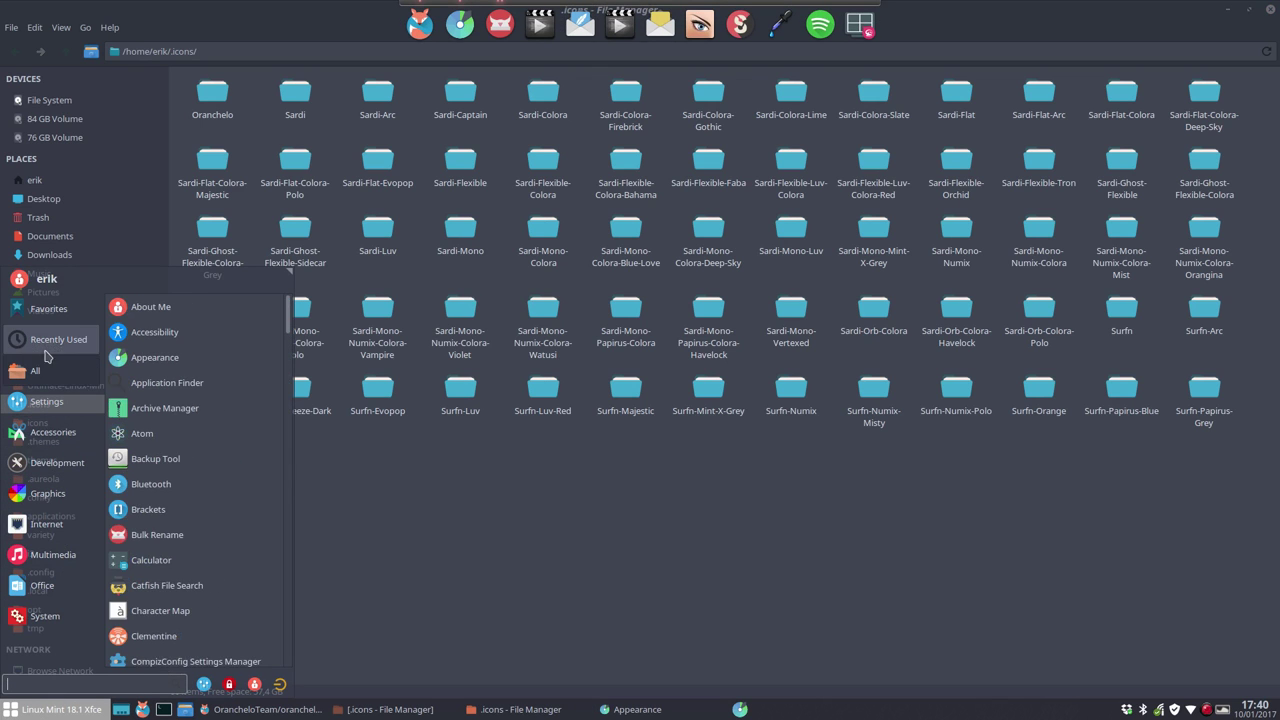
mouse_move(50, 310)
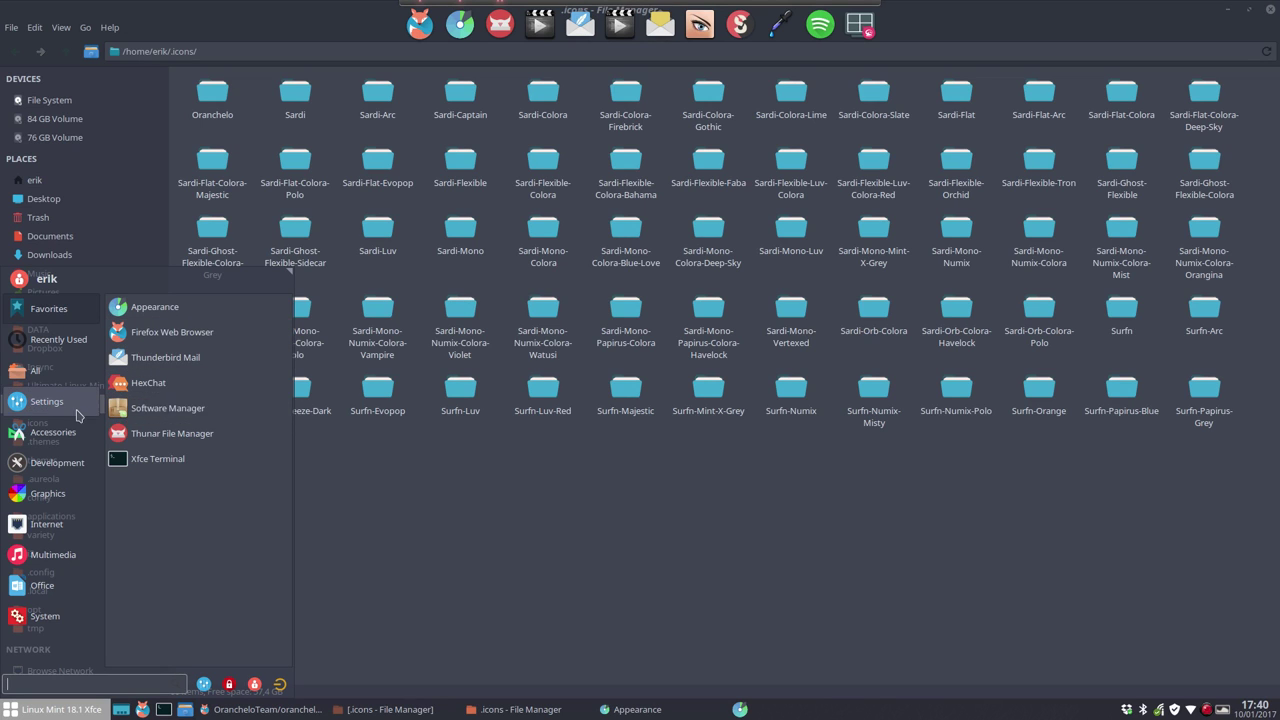
mouse_move(60, 385)
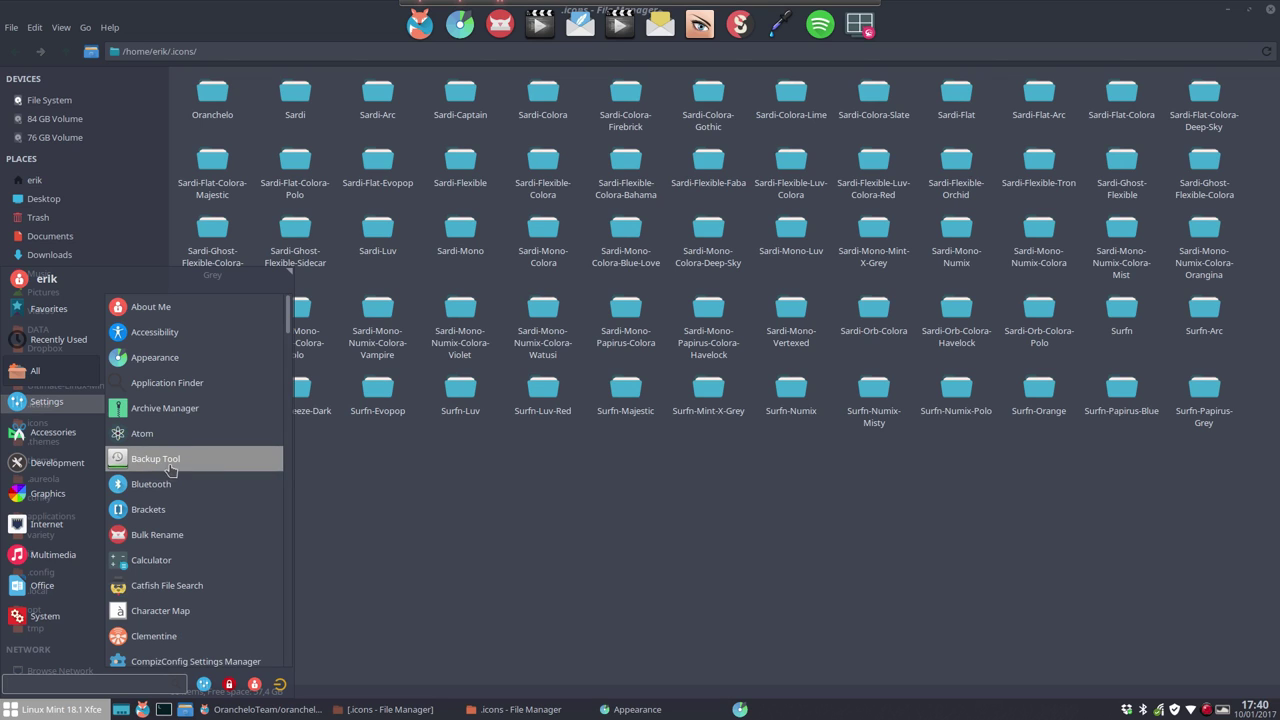
scroll(181, 636, down, 3)
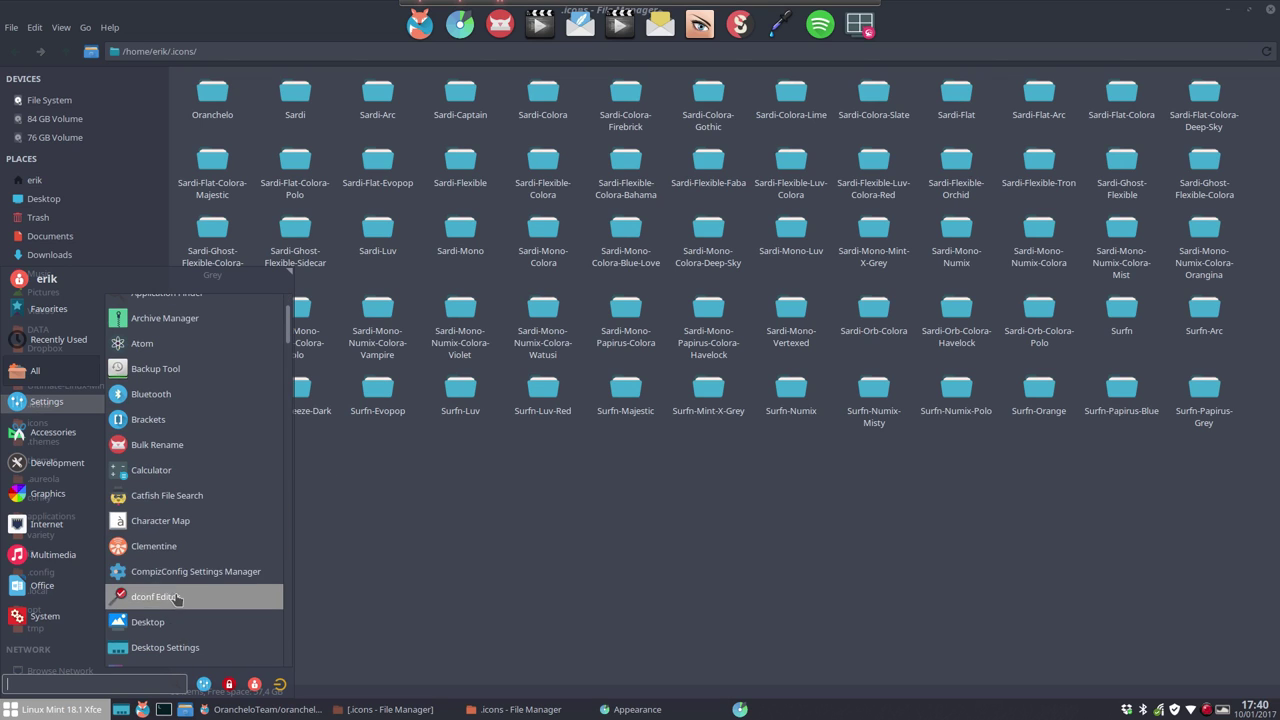
scroll(201, 596, down, 9)
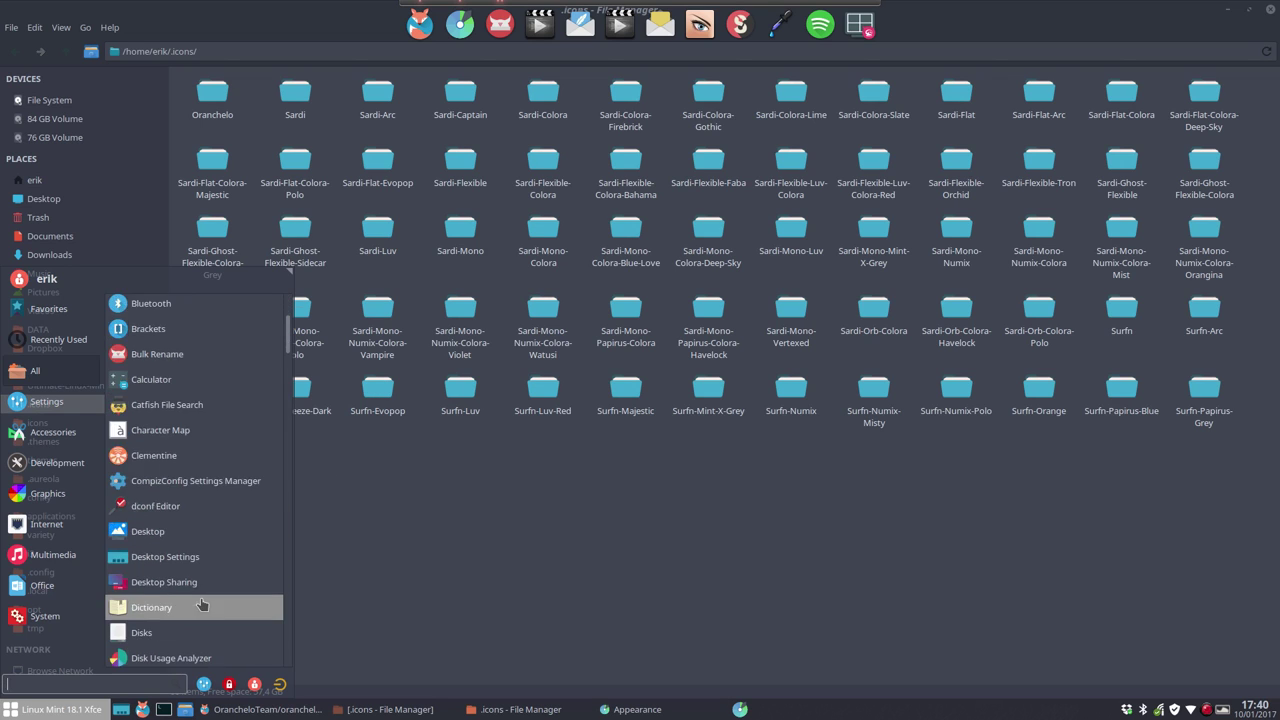
scroll(201, 596, down, 3)
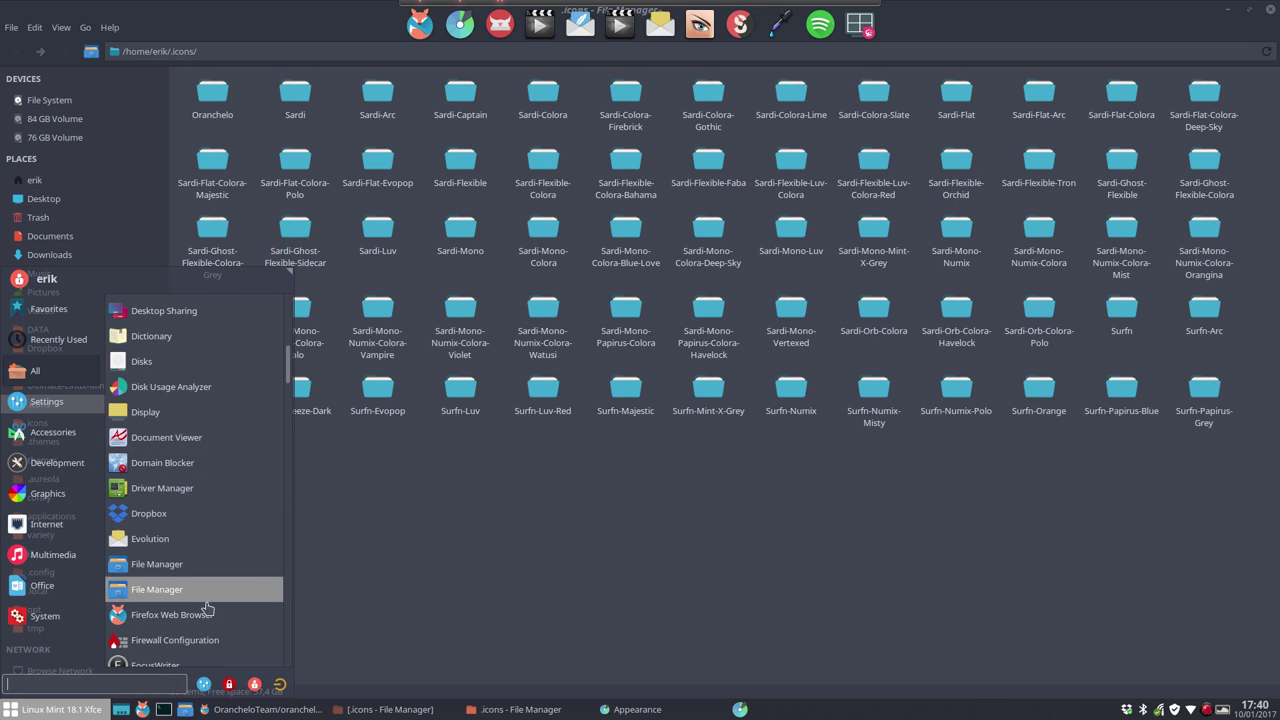
scroll(206, 609, down, 10)
scroll(206, 608, down, 1)
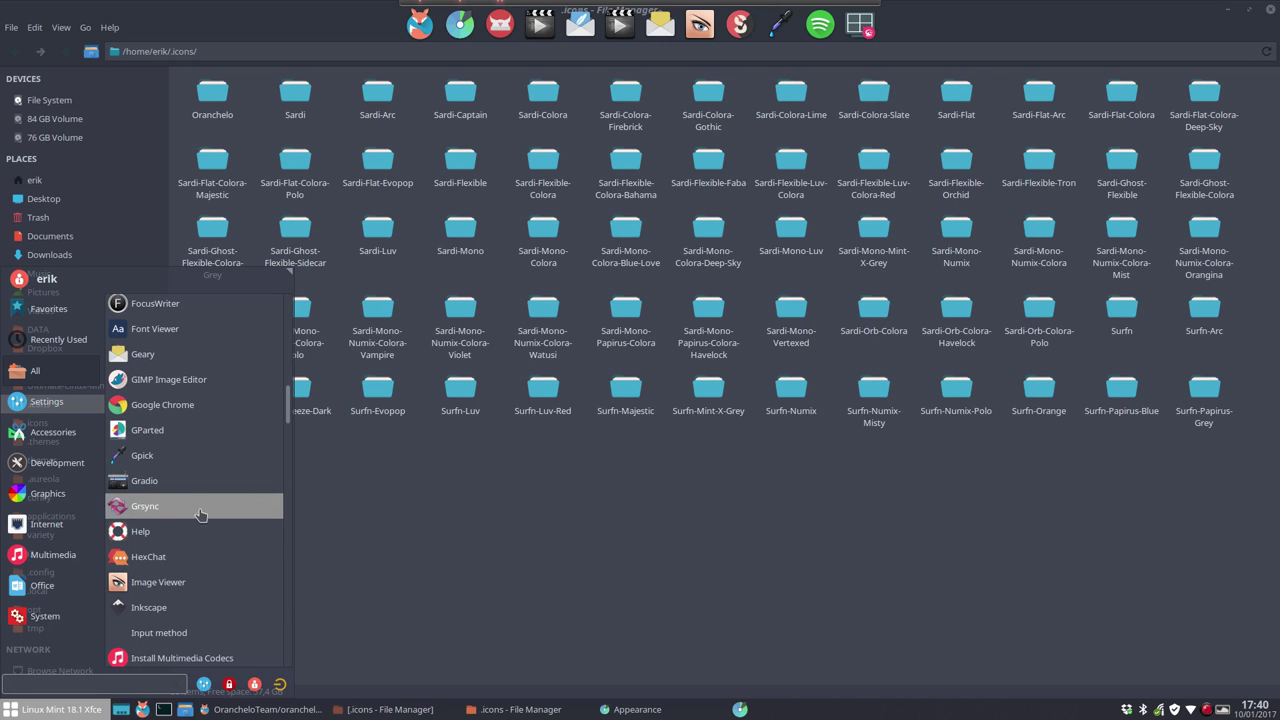
scroll(180, 614, down, 1)
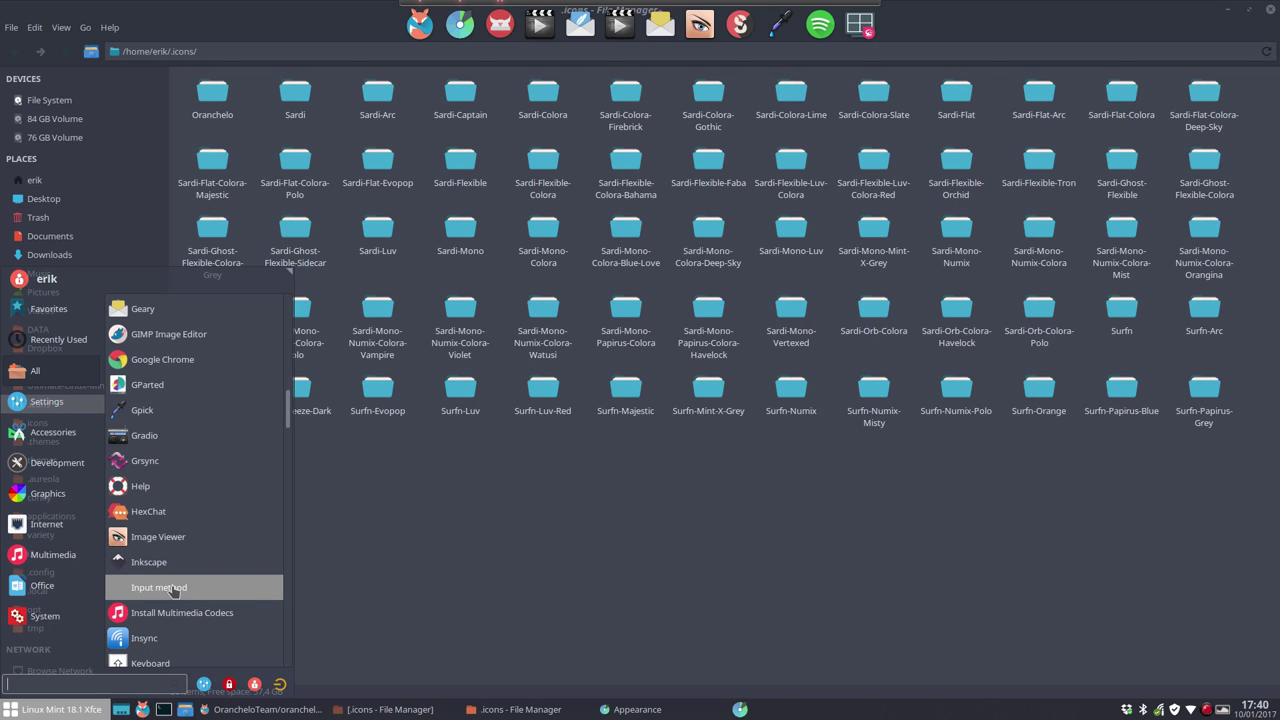
scroll(257, 594, down, 10)
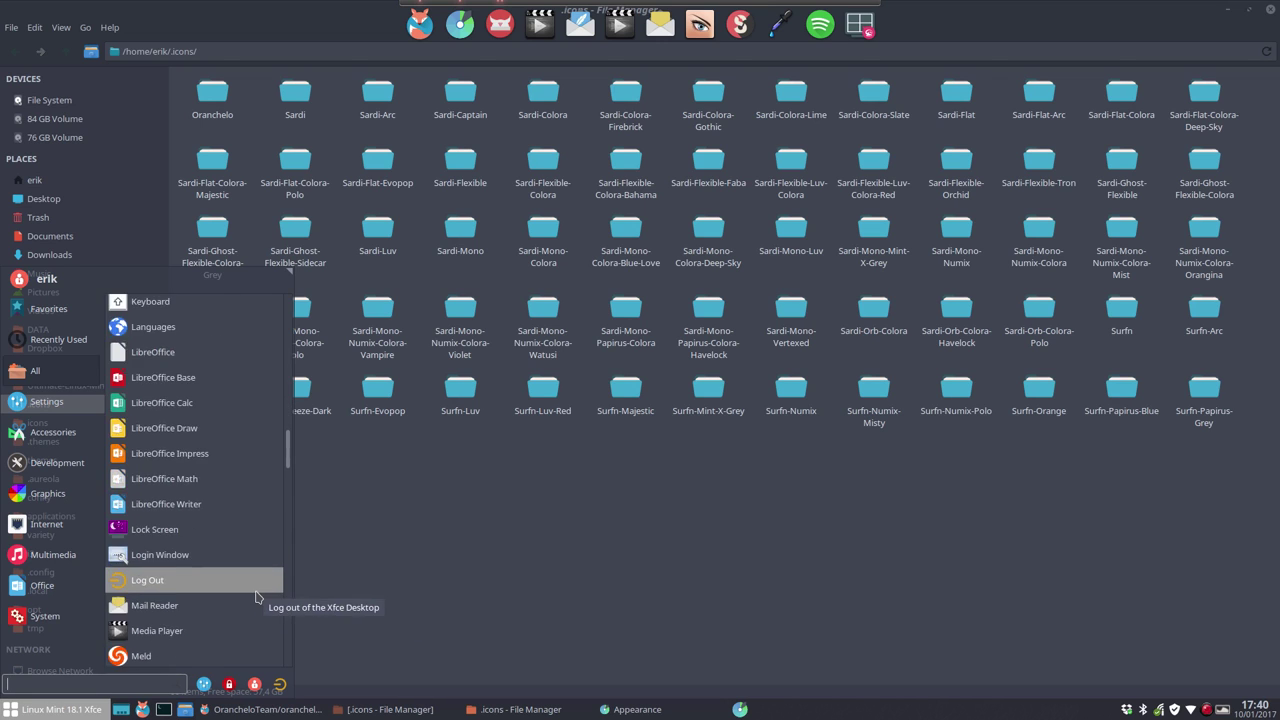
scroll(257, 596, down, 1)
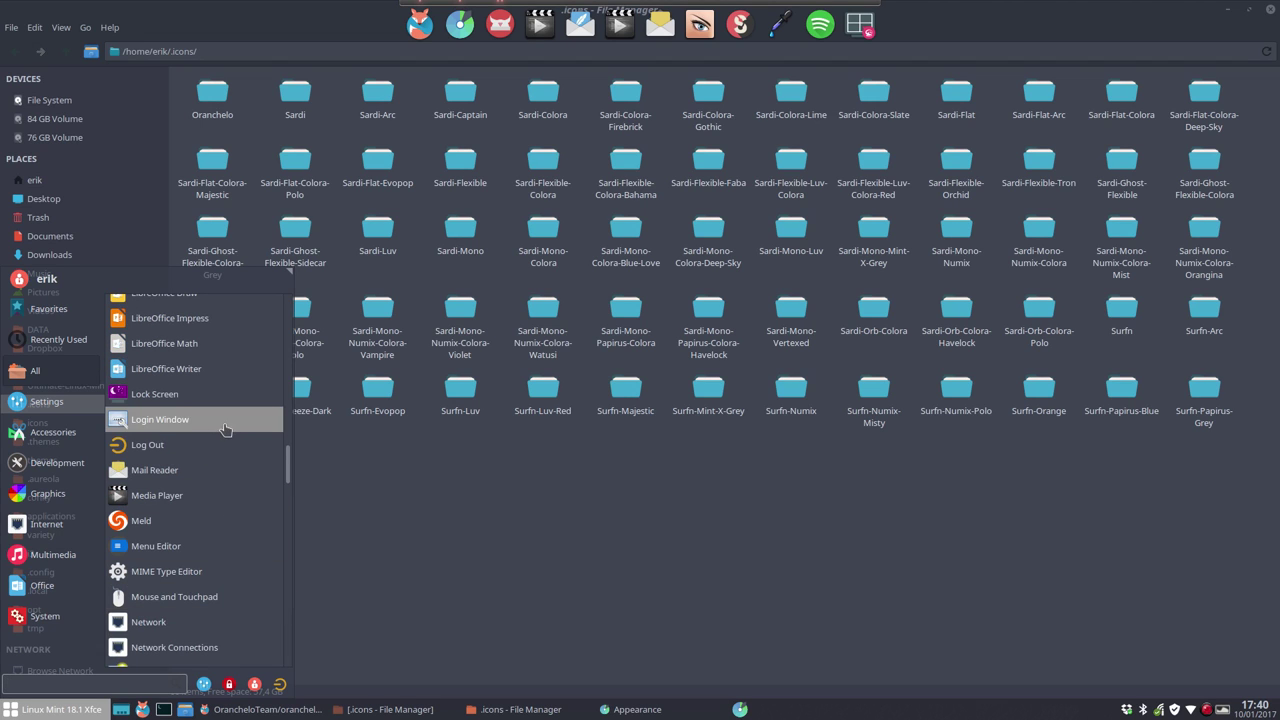
scroll(201, 596, down, 4)
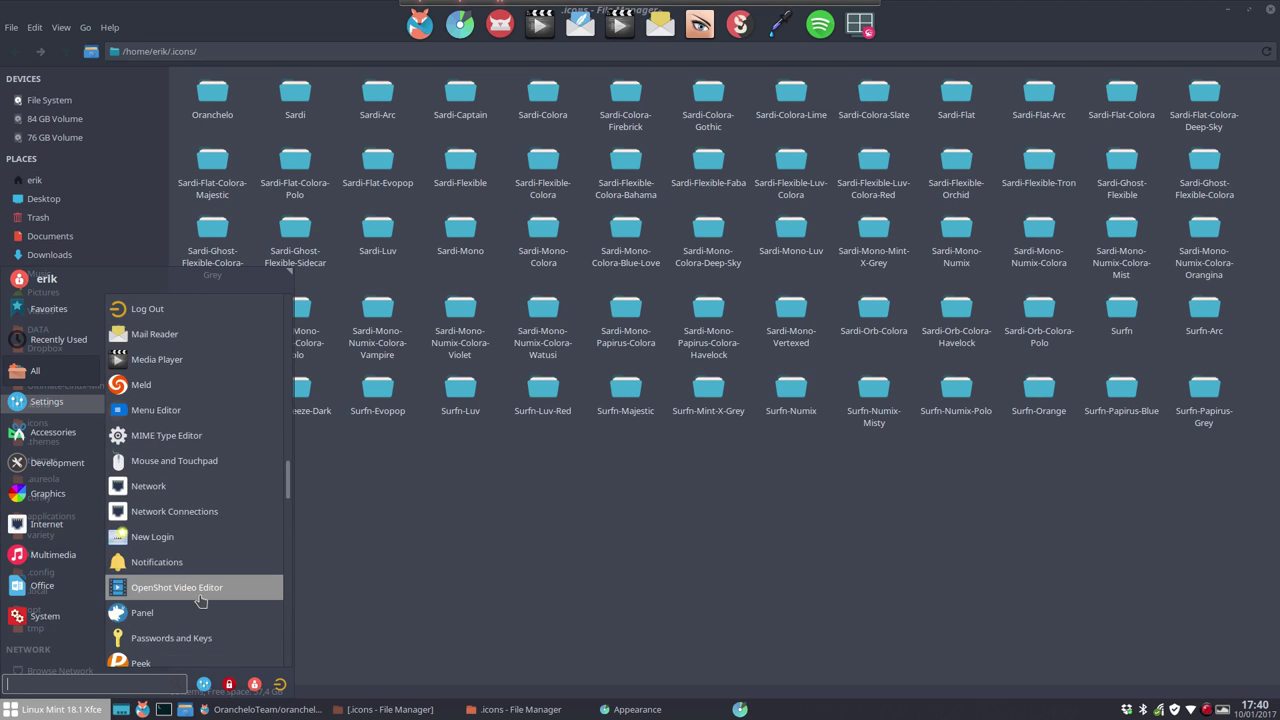
scroll(200, 597, down, 3)
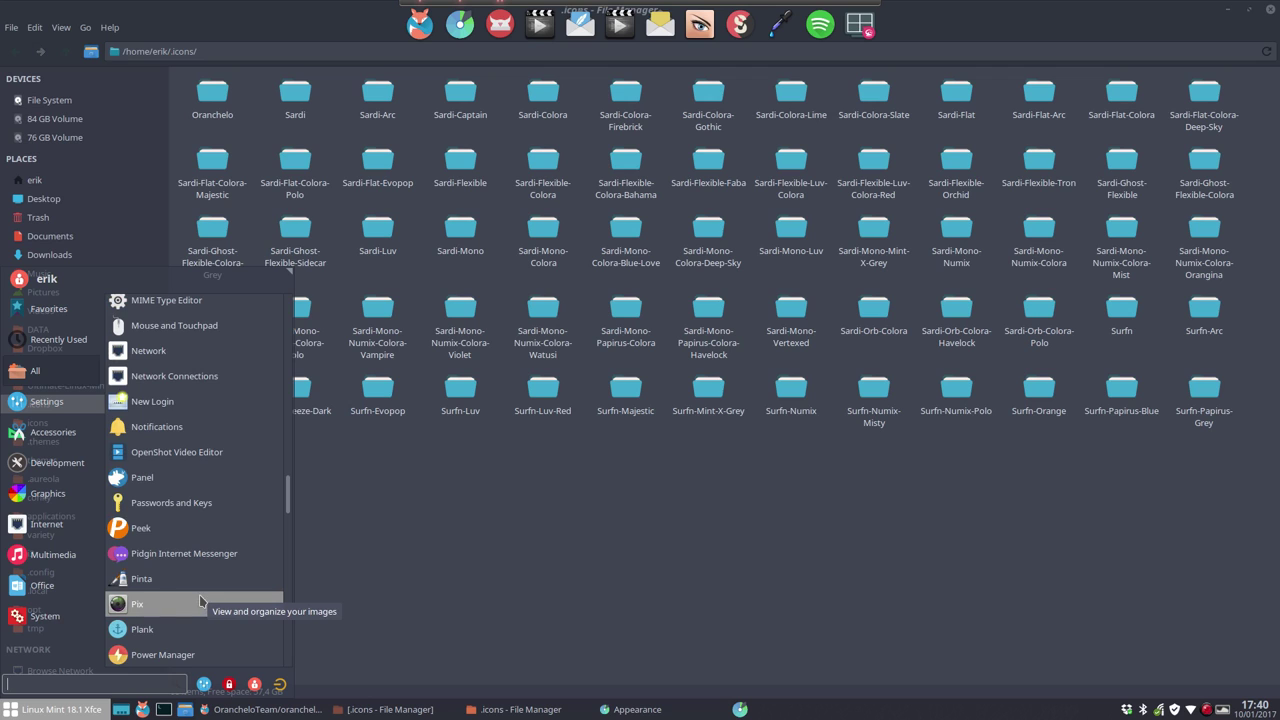
scroll(200, 598, down, 1)
scroll(200, 600, down, 1)
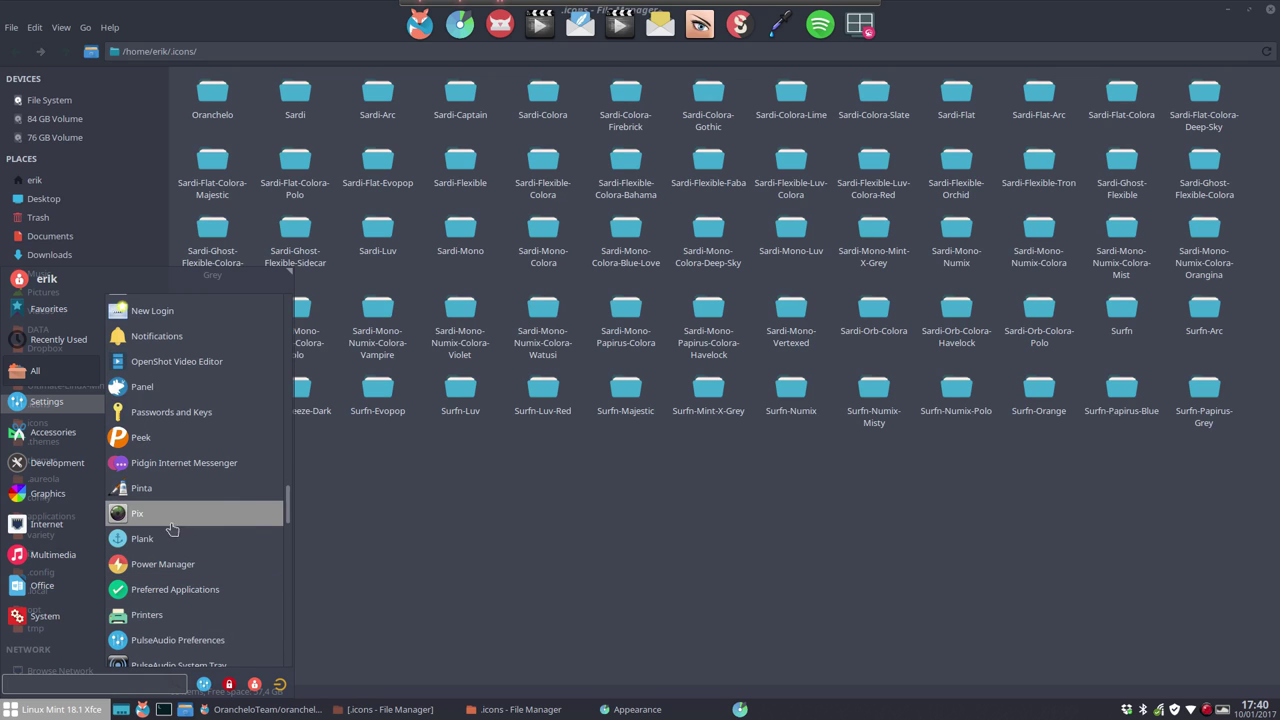
scroll(176, 589, down, 6)
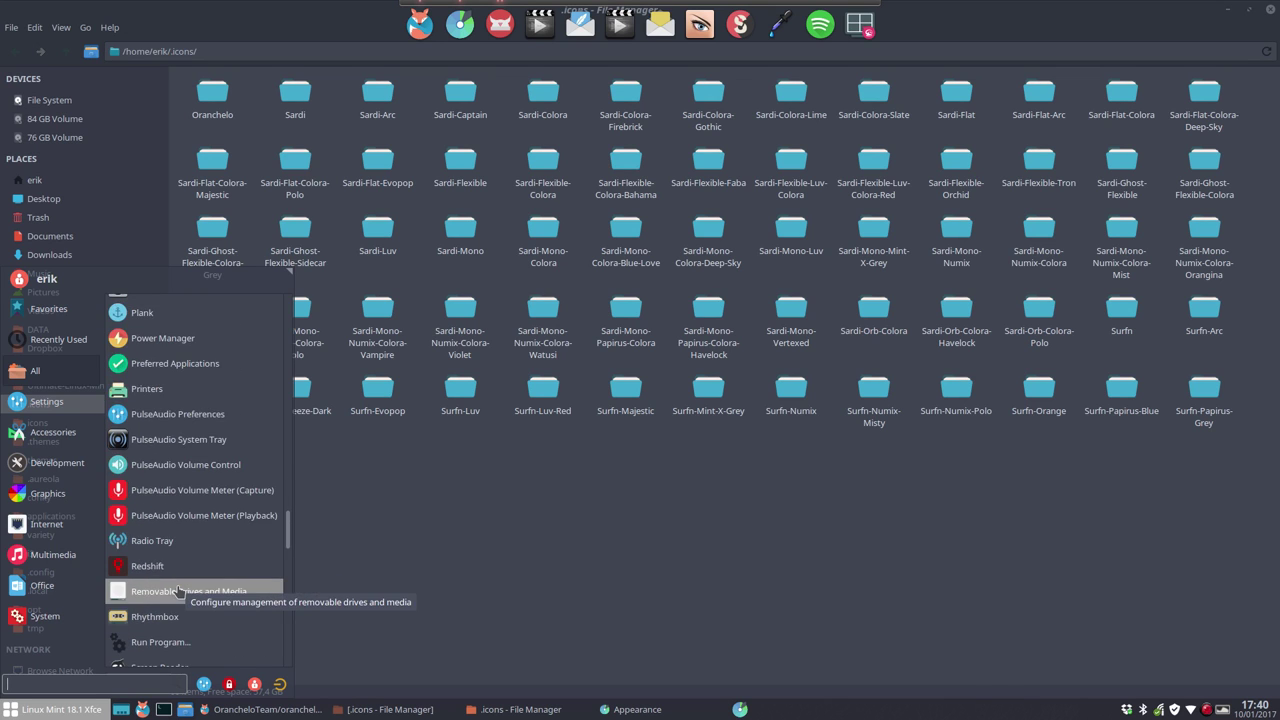
scroll(180, 585, down, 6)
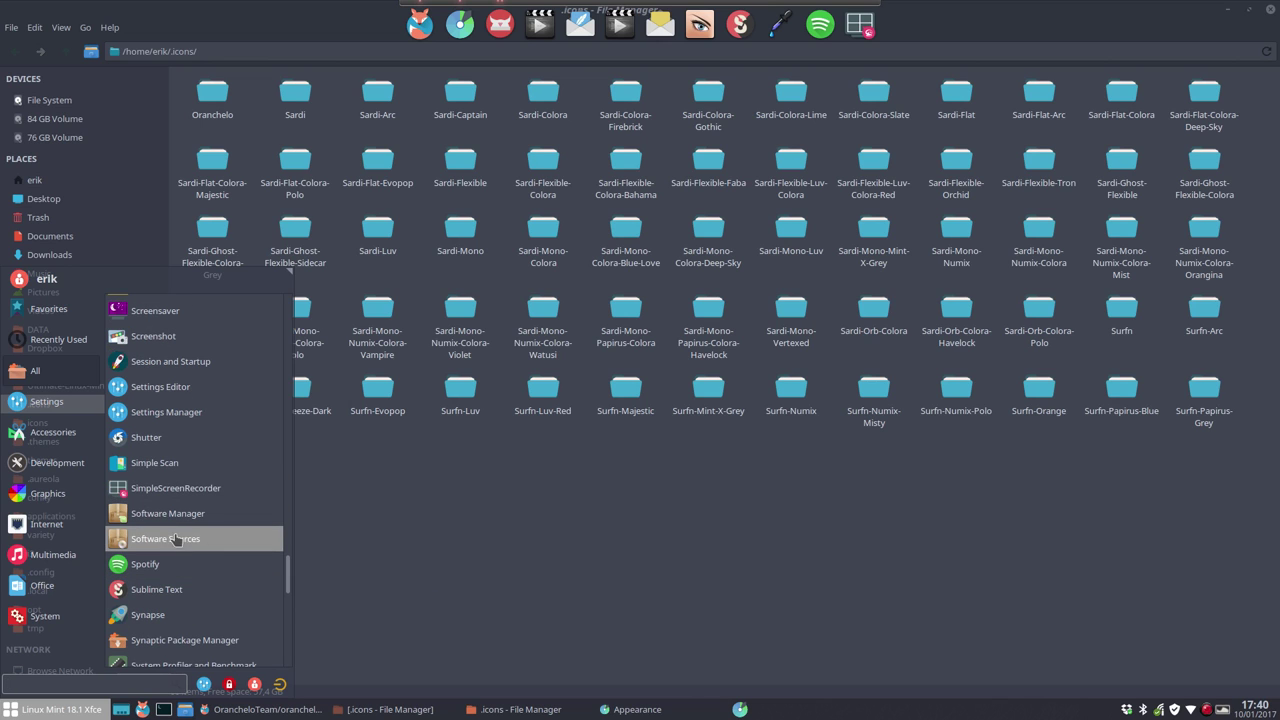
scroll(243, 594, down, 6)
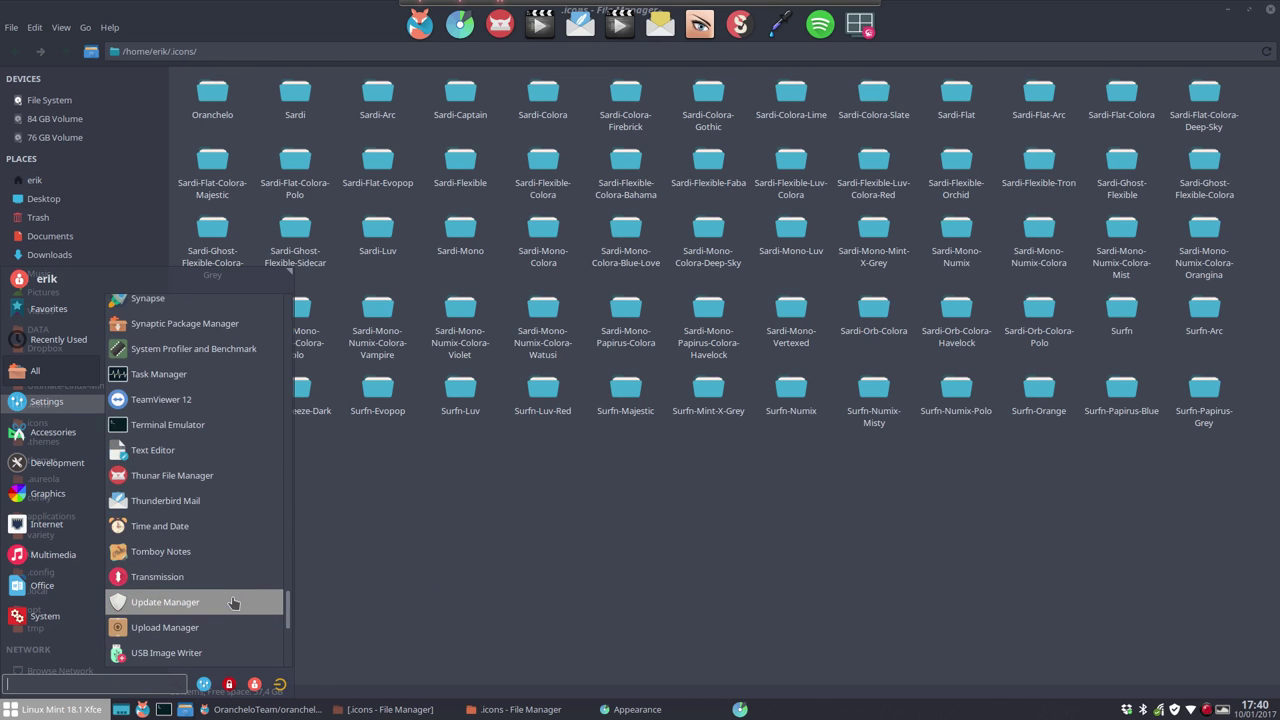
scroll(231, 603, down, 4)
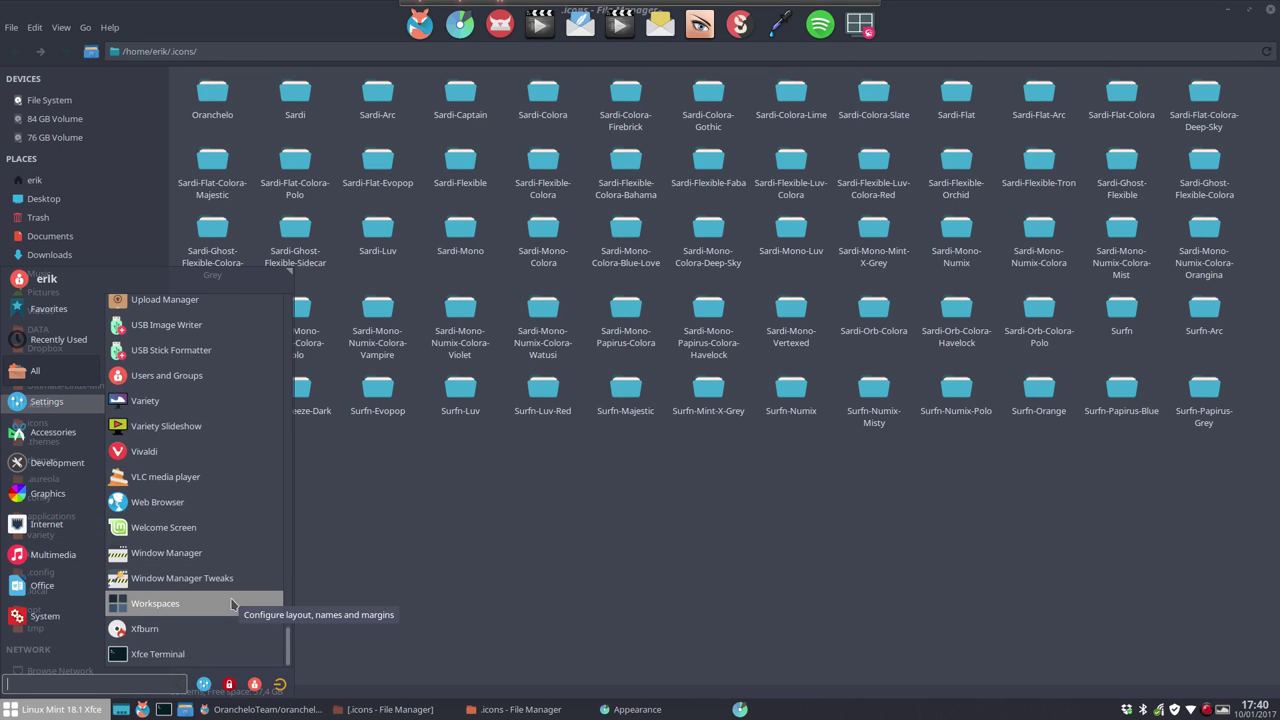
click(415, 532)
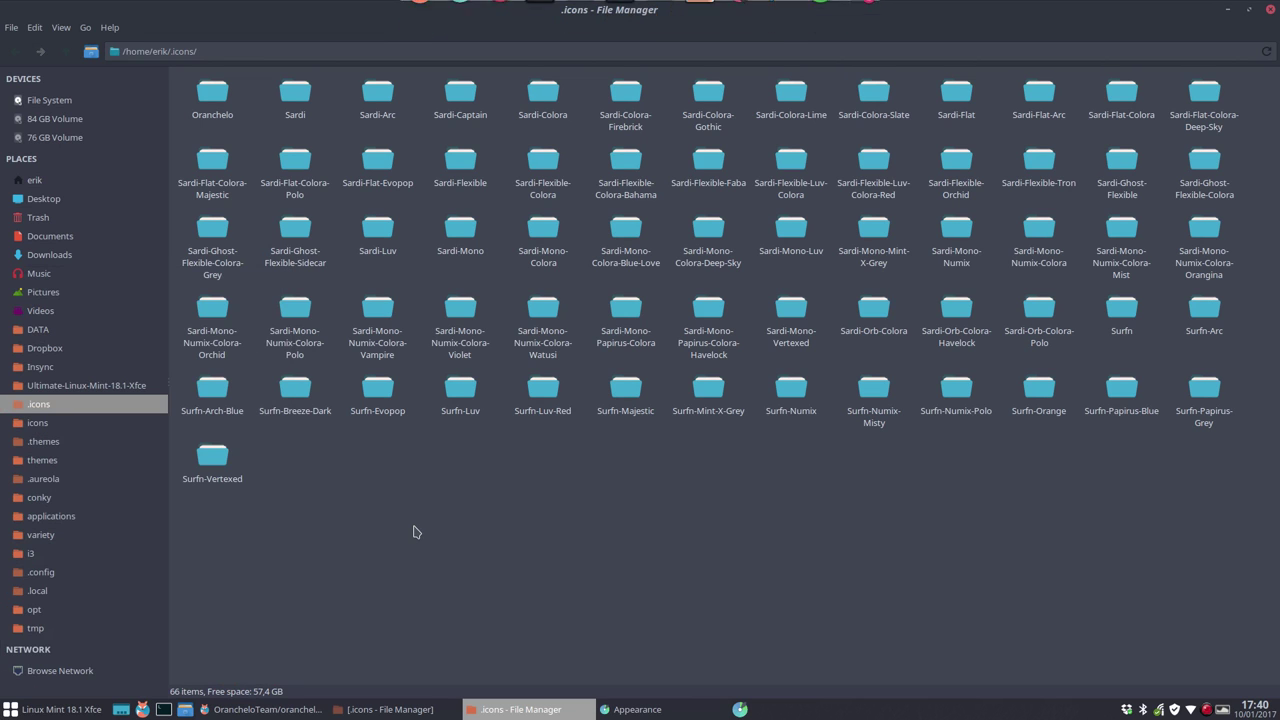
Open the index.theme file from the Oranchelo folder in Sublime Text, maximized and with the text enlarged.
double_click(211, 95)
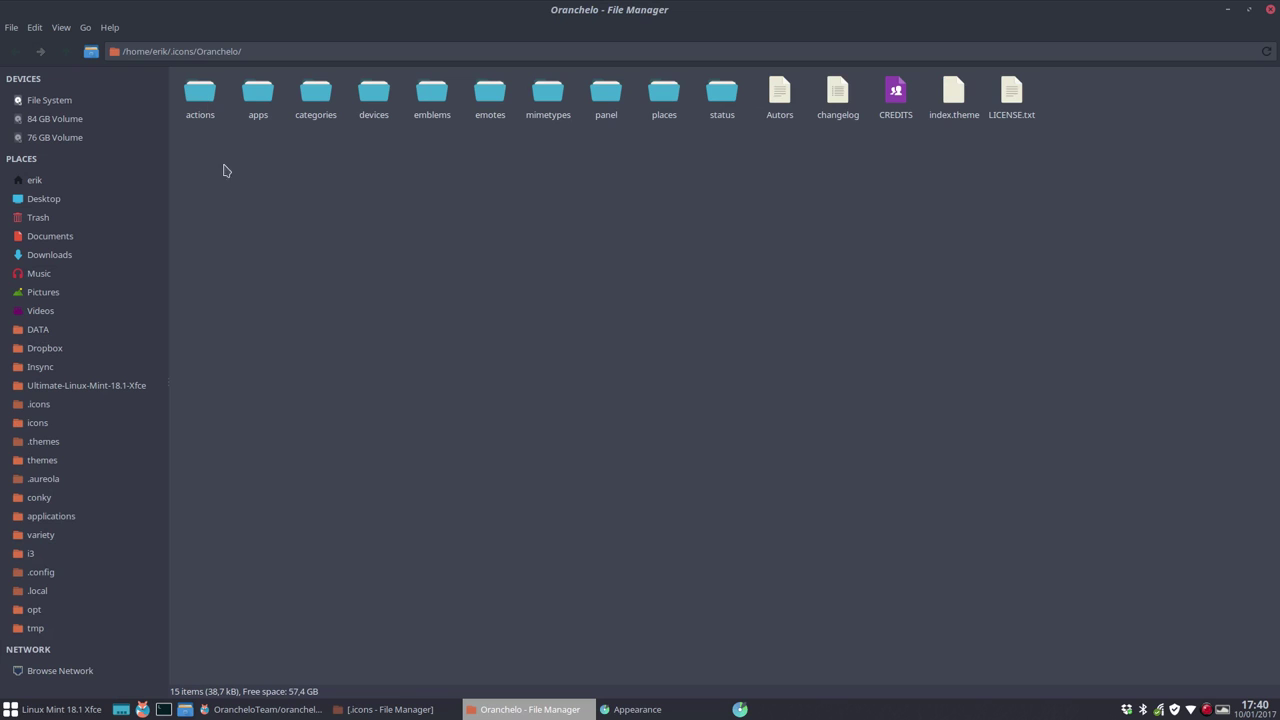
double_click(953, 95)
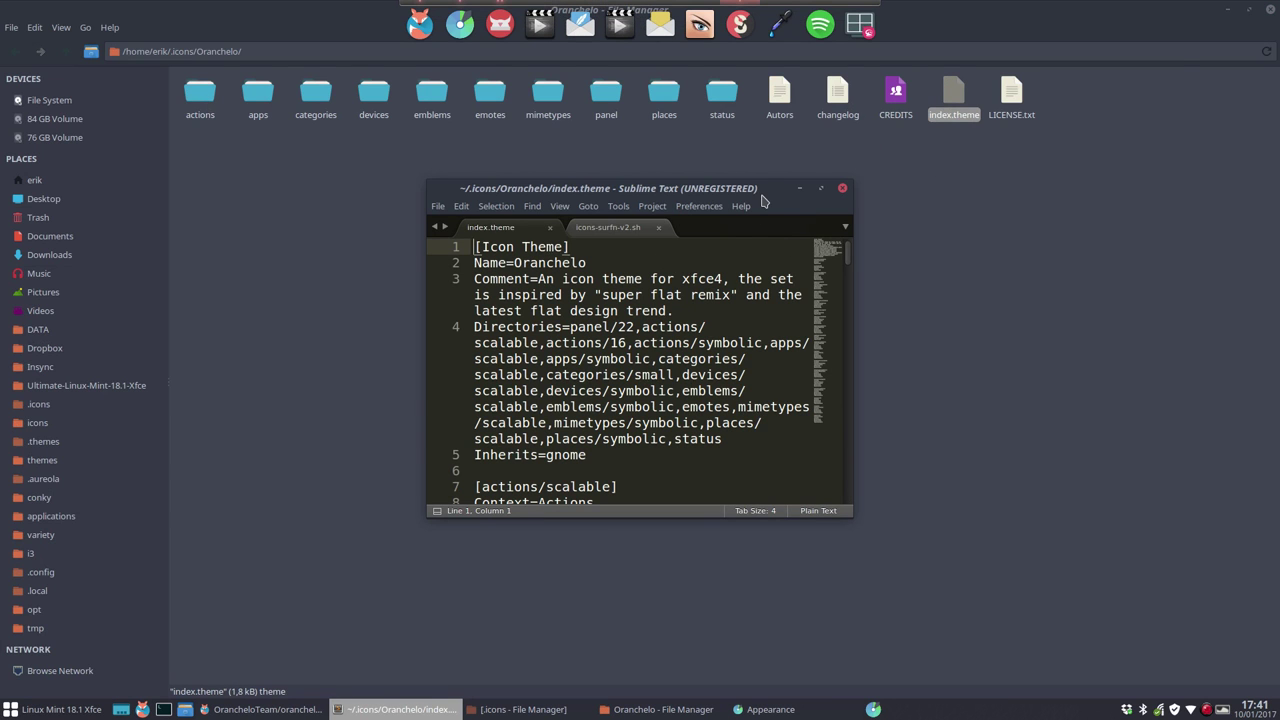
double_click(762, 196)
key(ctrl+equal)
key(ctrl+equal)
key(ctrl+equal)
key(ctrl+equal)
key(ctrl+equal)
key(ctrl+equal)
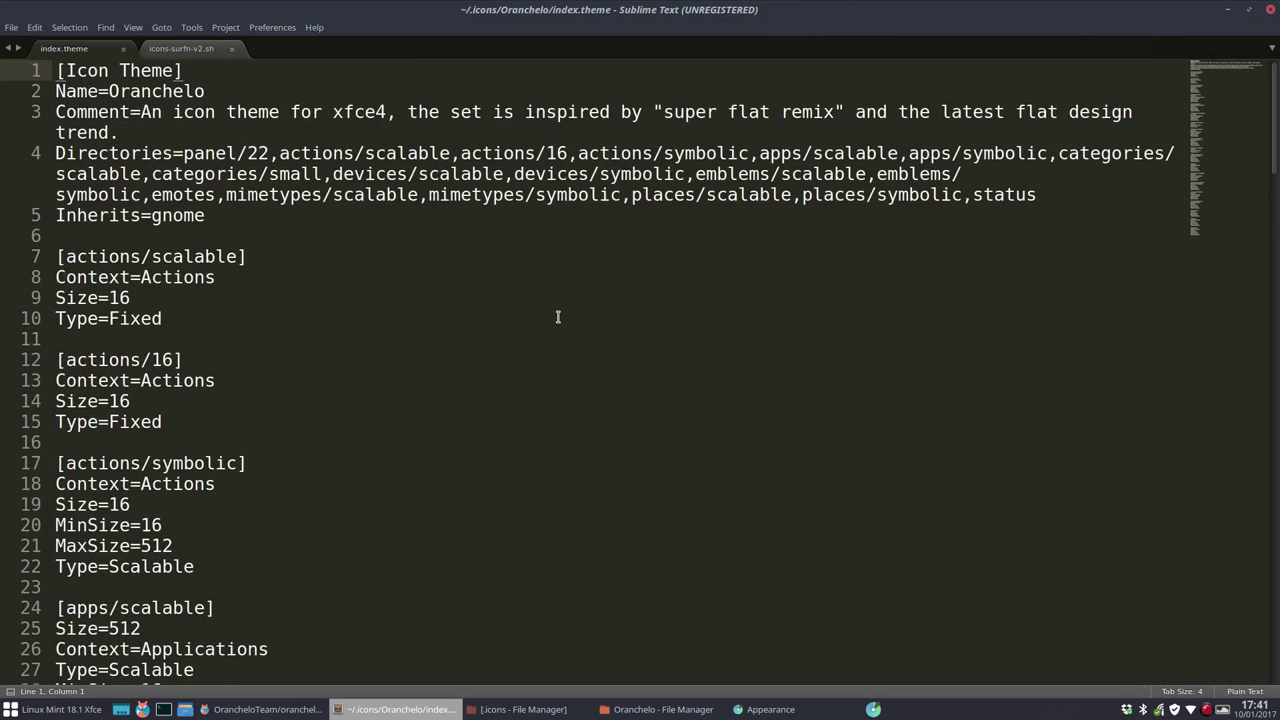
Change the Inherits line of index.theme to Surfn,gnome, save the file and close the editor.
click(300, 275)
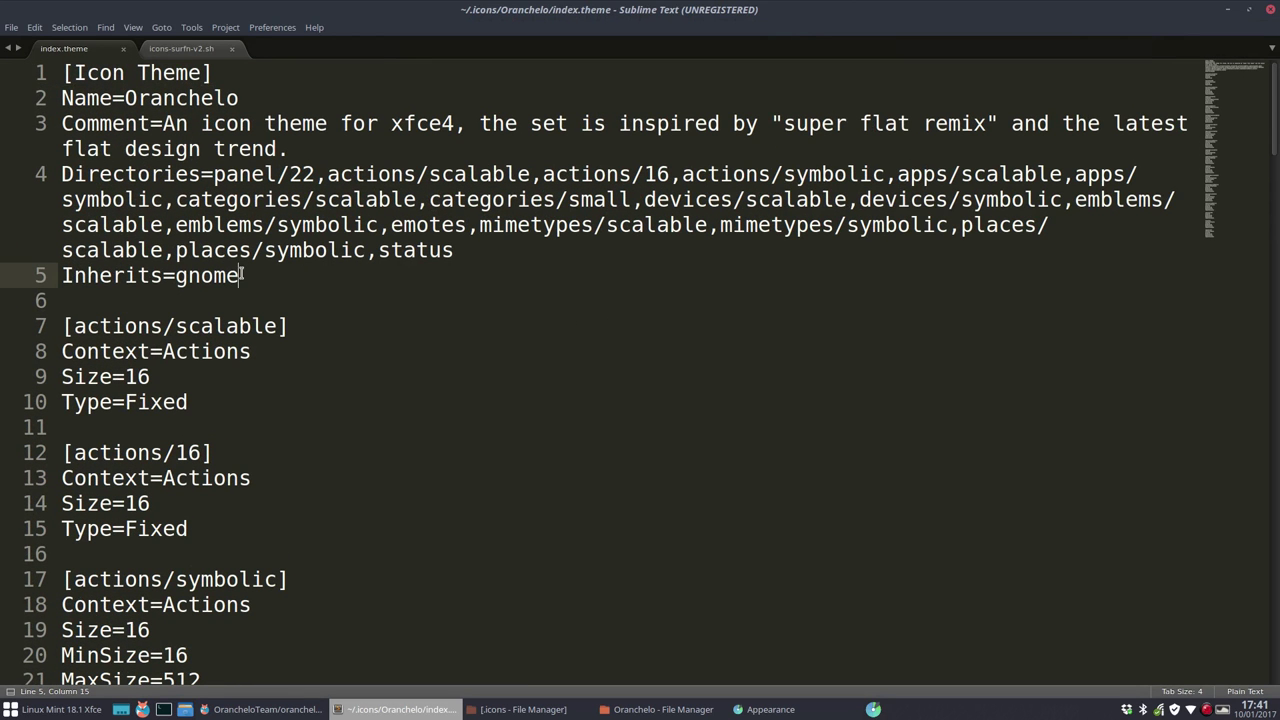
drag(176, 275, 263, 280)
click(233, 277)
text(Surfn)
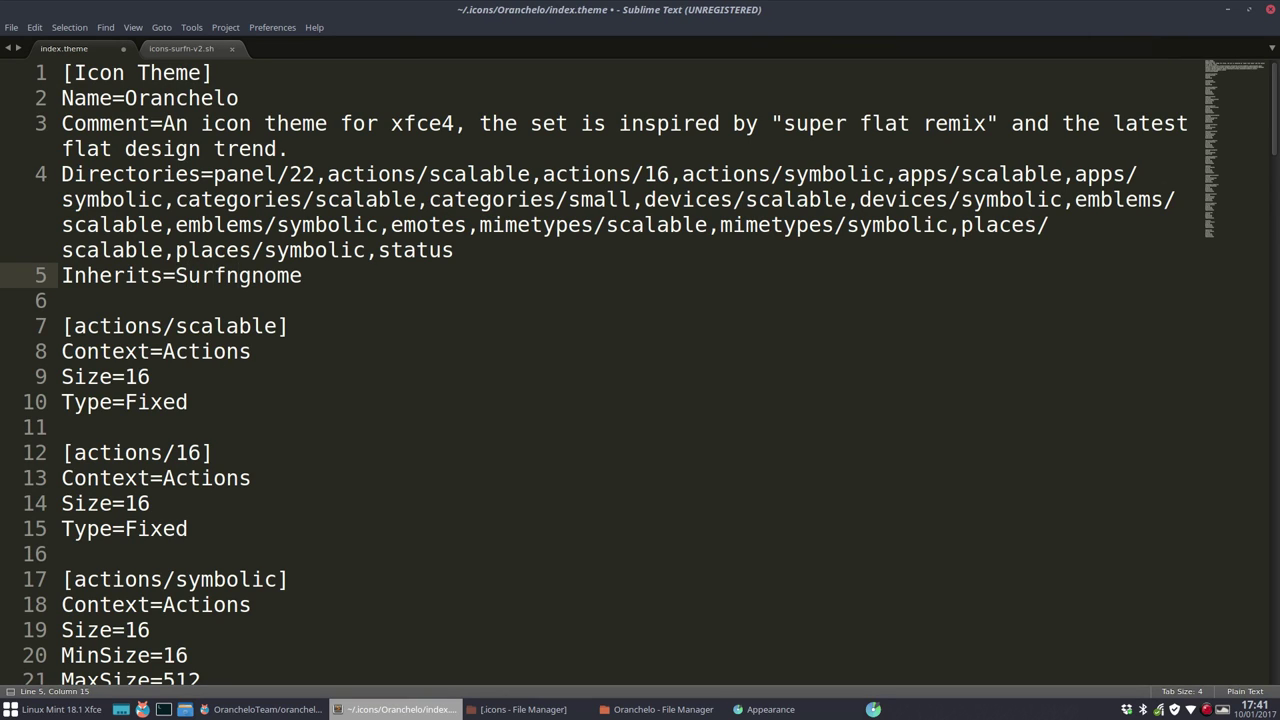
text(,)
key(BackSpace)
key(ctrl+s)
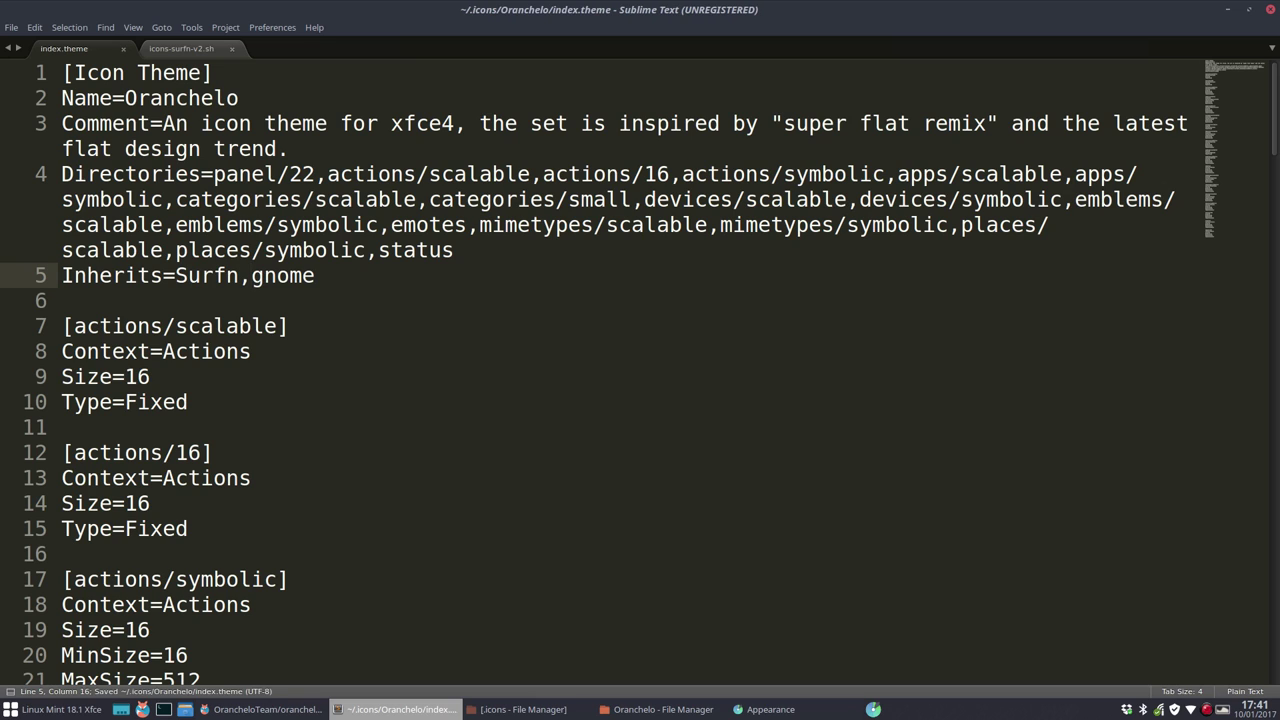
click(1268, 12)
Go back up to the .icons folder and select the Surfn folder.
click(355, 290)
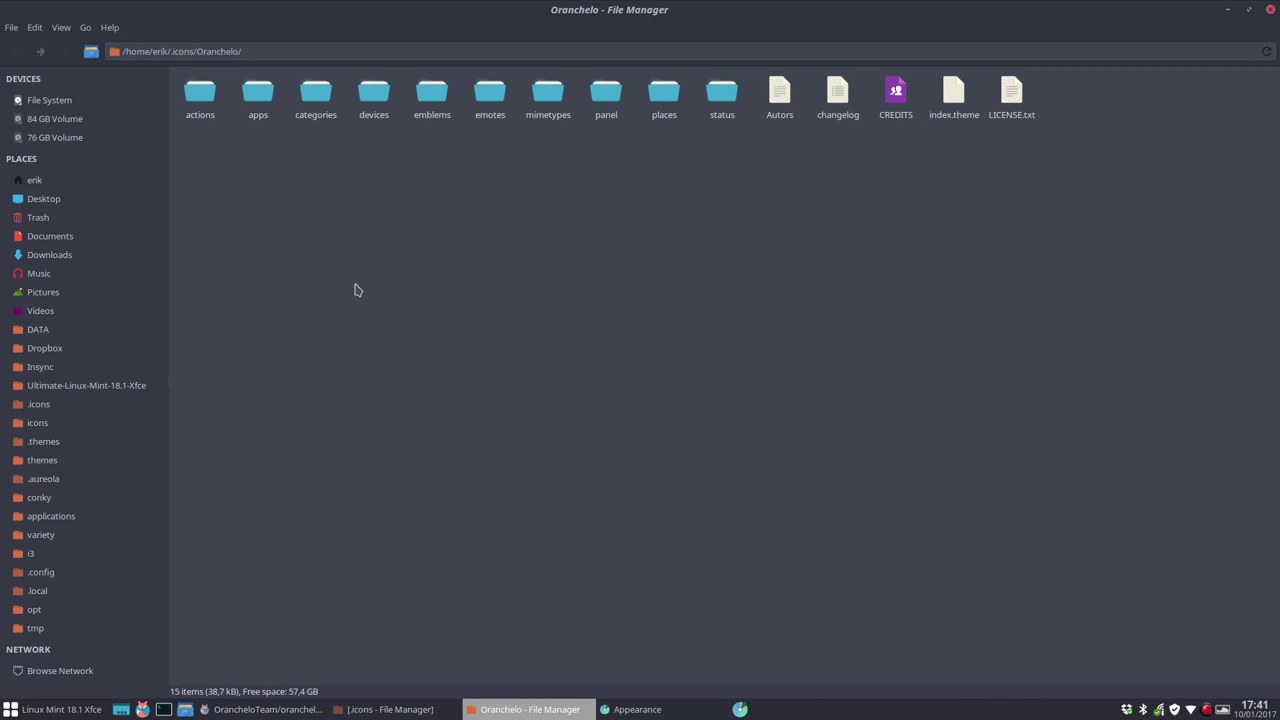
click(64, 55)
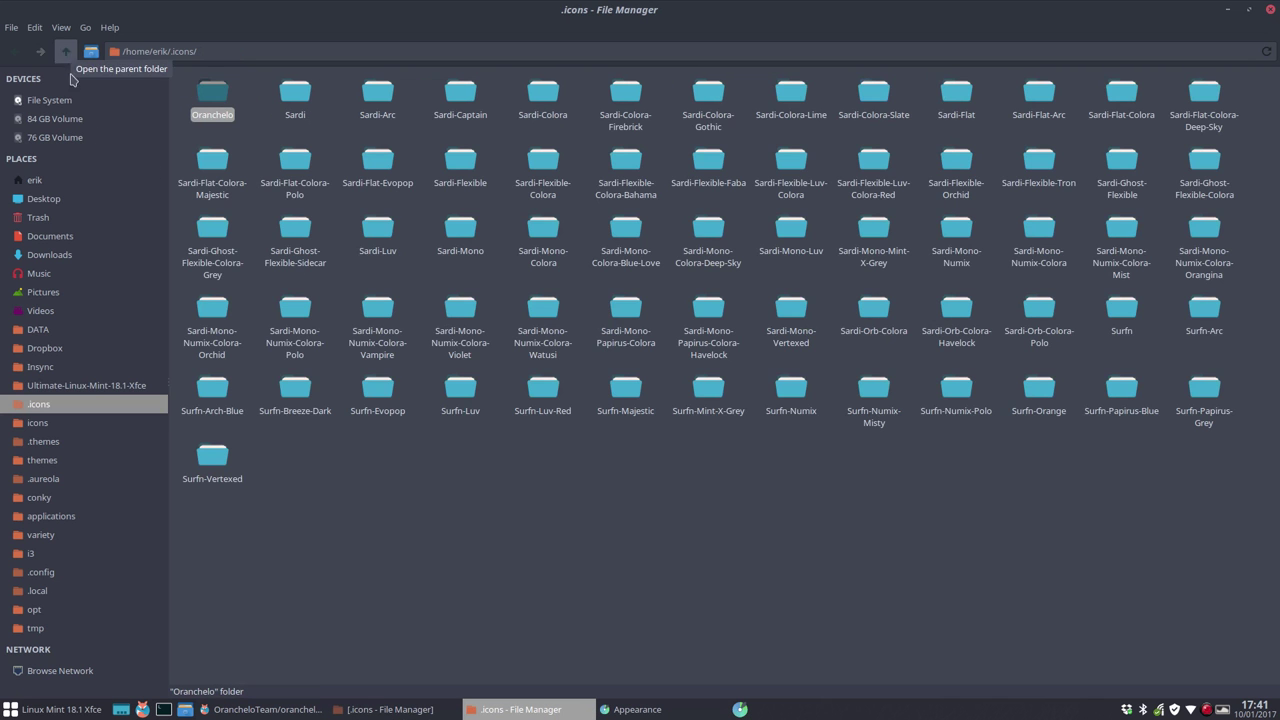
click(1124, 312)
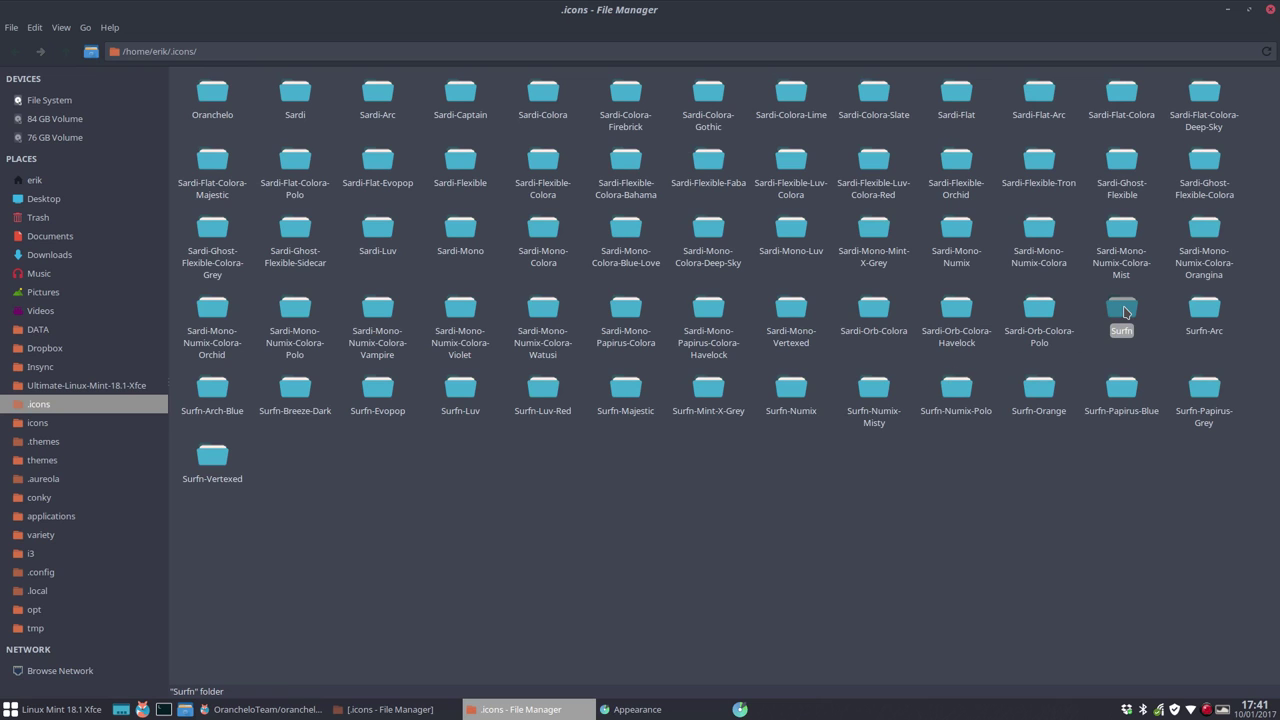
Switch to Firefox and search the web for "github surfn icons" in a new tab.
click(278, 710)
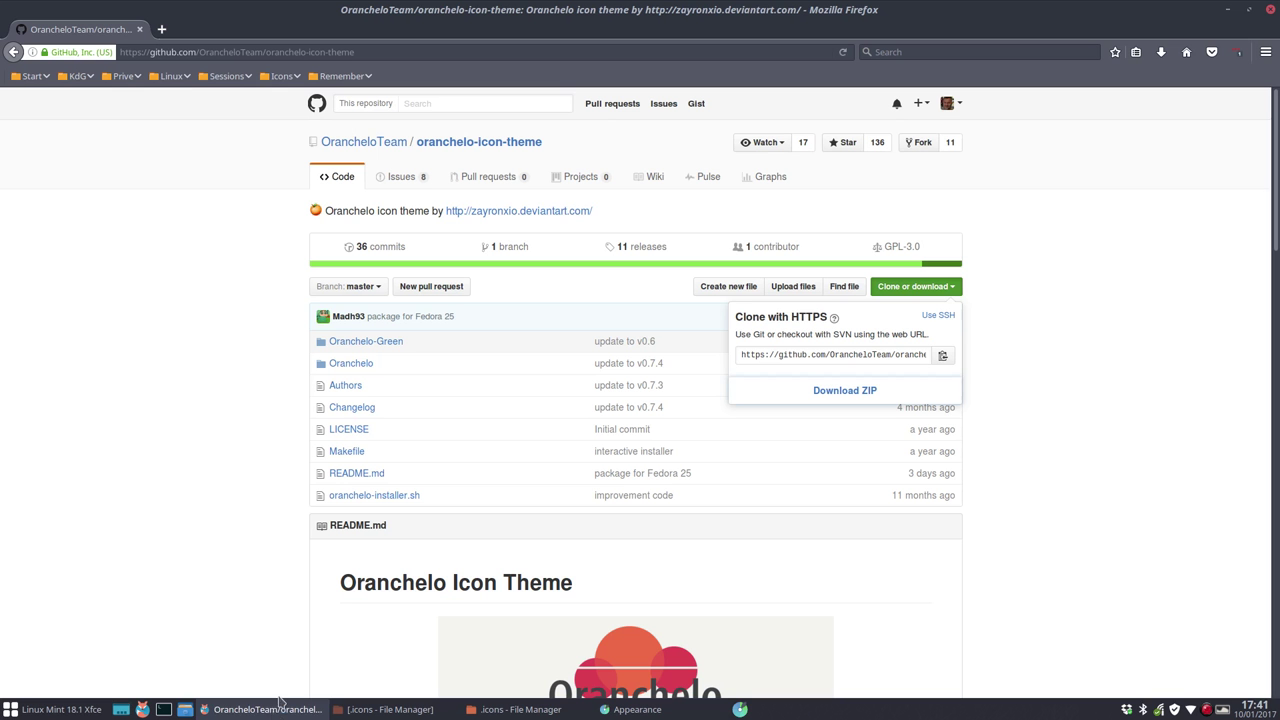
click(163, 30)
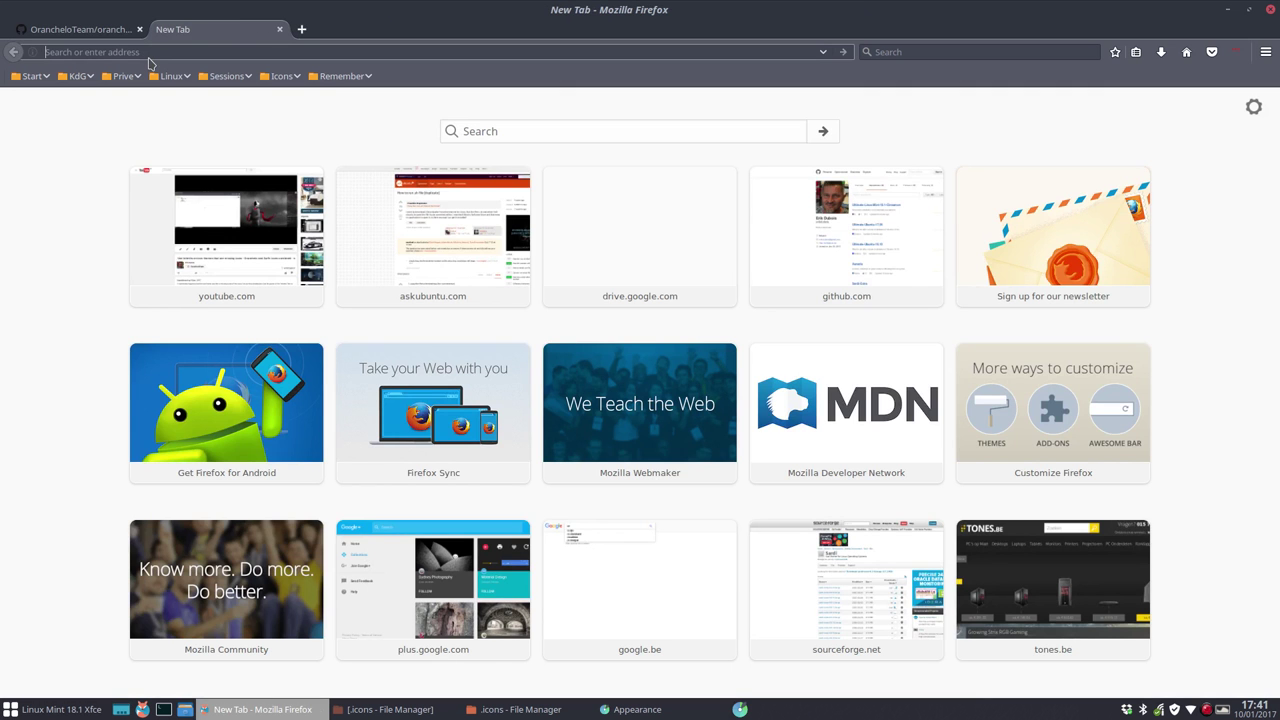
text(github)
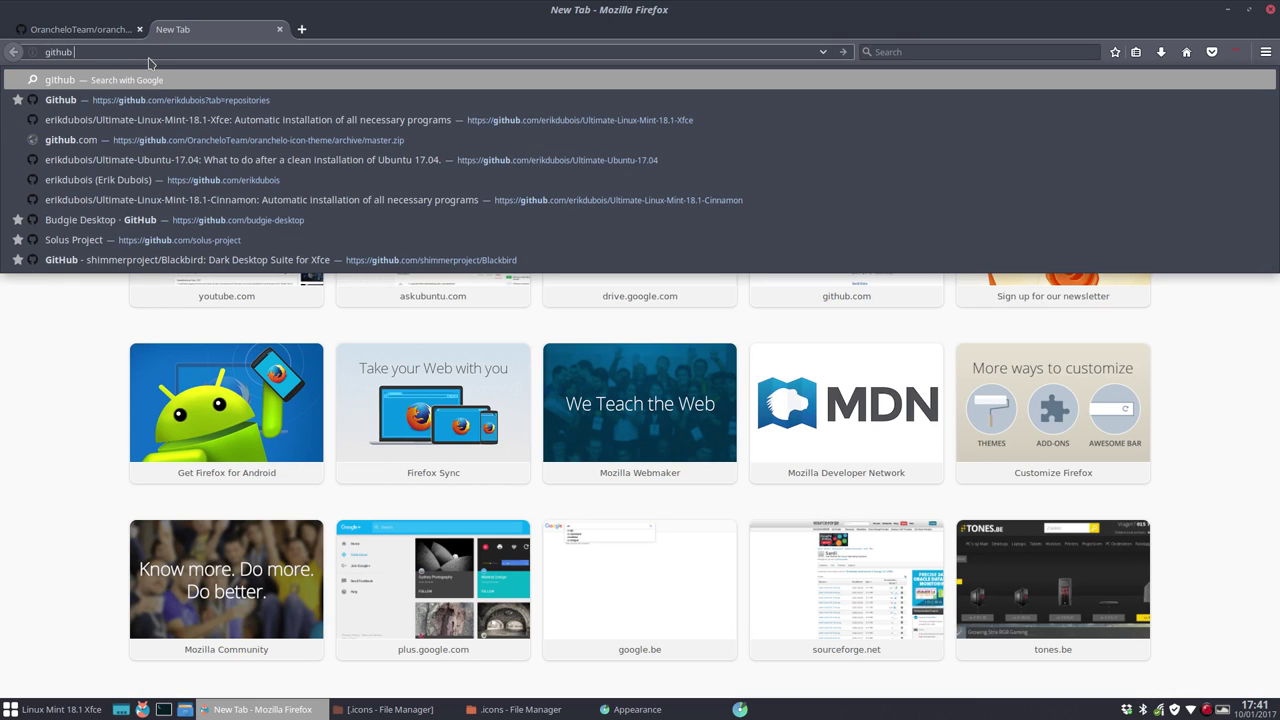
text( surfn icons)
key(Return)
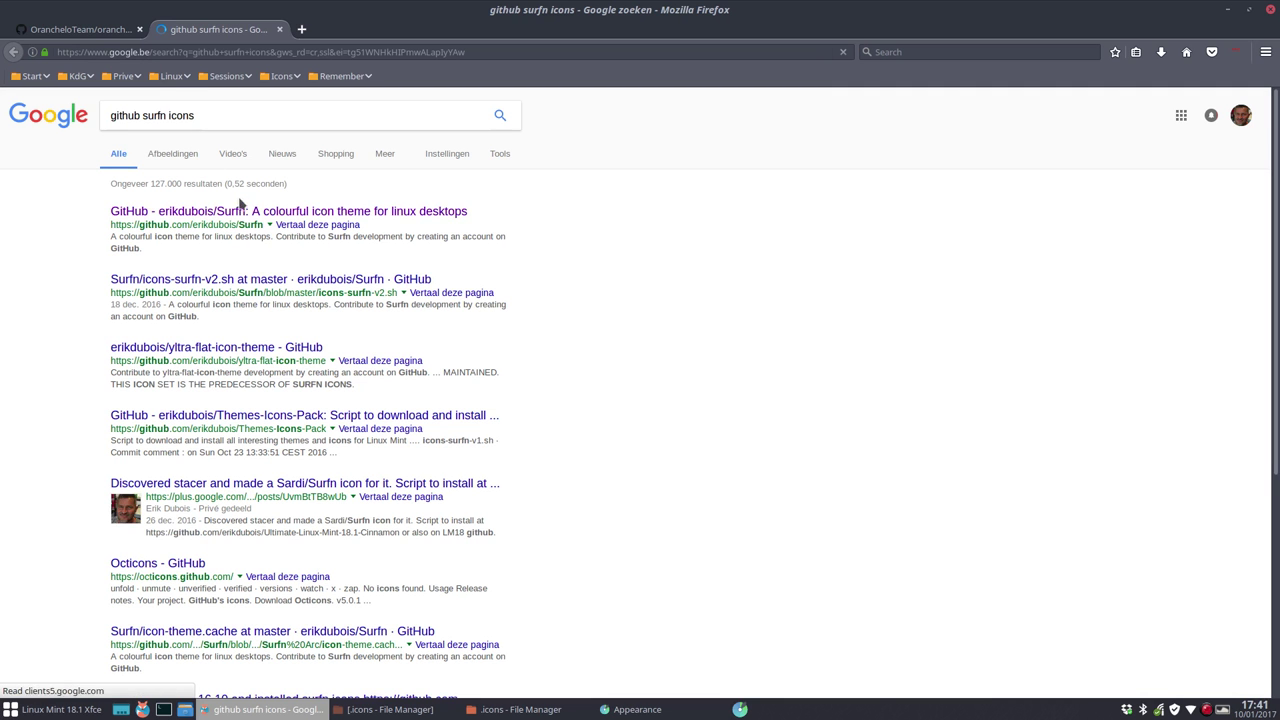
Open the Surfn icon theme's GitHub repository from the results and look through its README and theme previews.
click(257, 211)
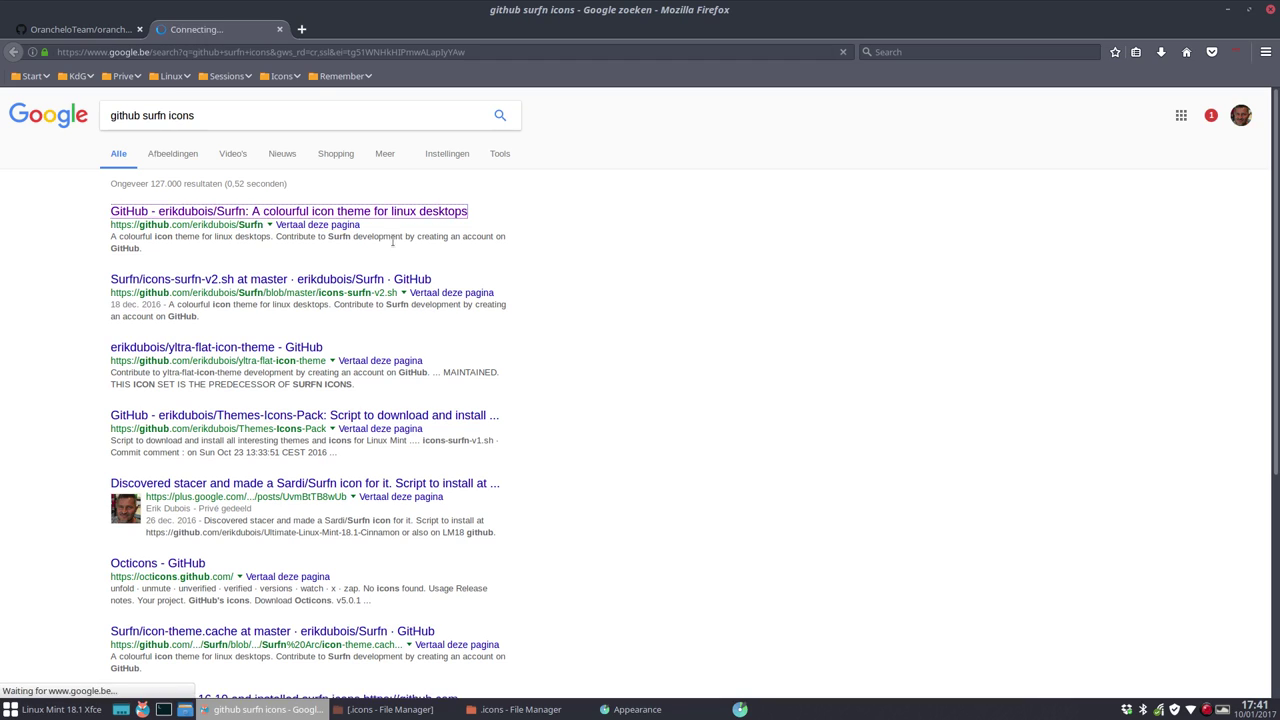
scroll(479, 459, down, 20)
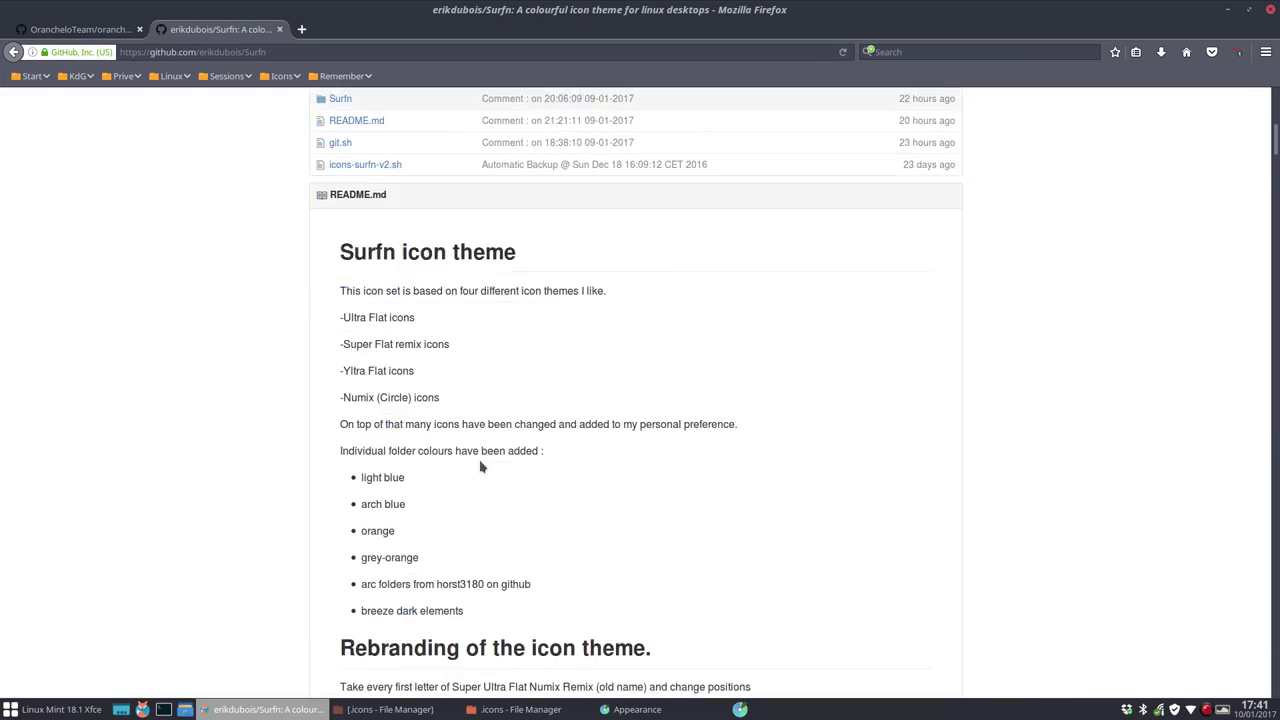
scroll(479, 468, down, 15)
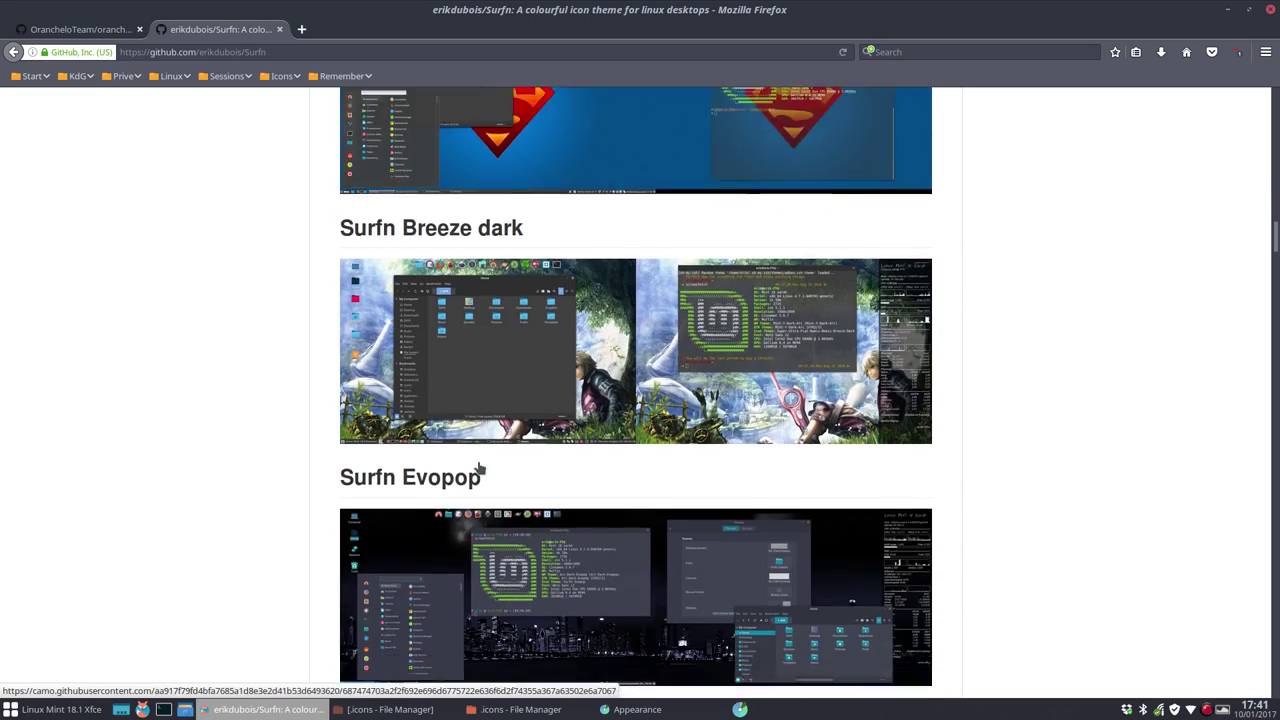
Look through the remaining Surfn variant and Antergos desktop previews in the README and return to the file manager.
scroll(479, 468, down, 15)
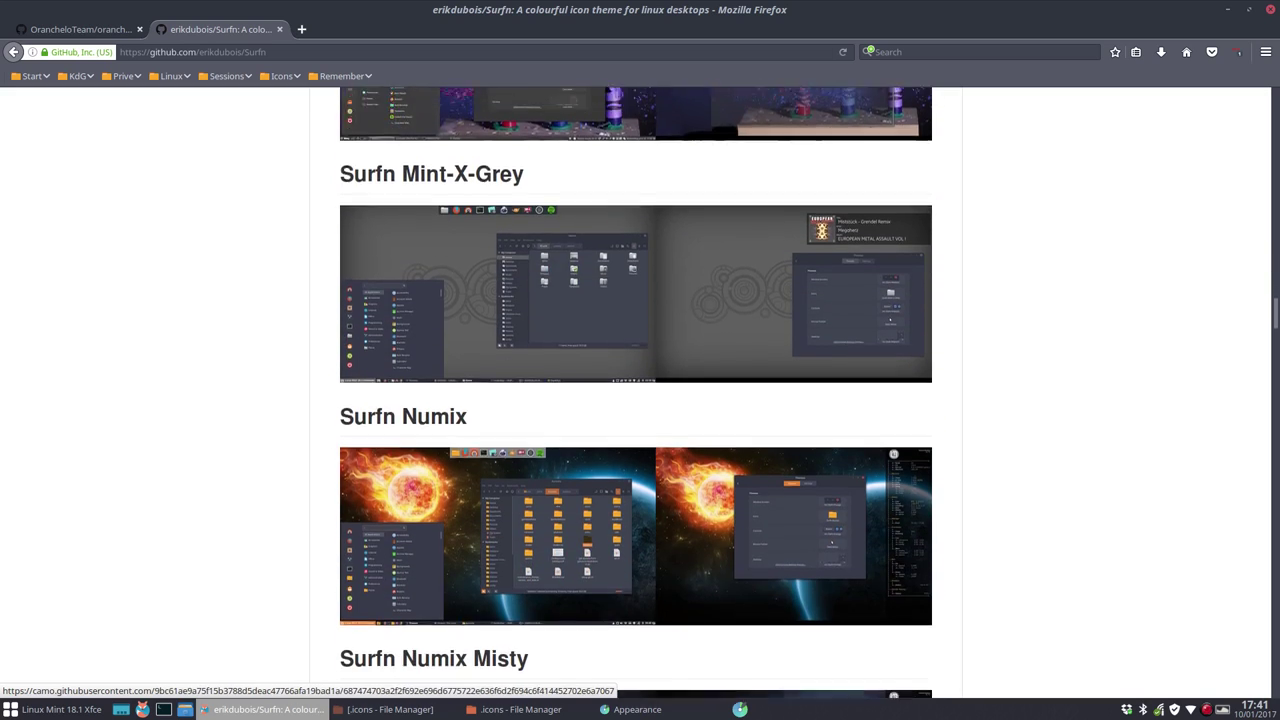
scroll(479, 468, down, 15)
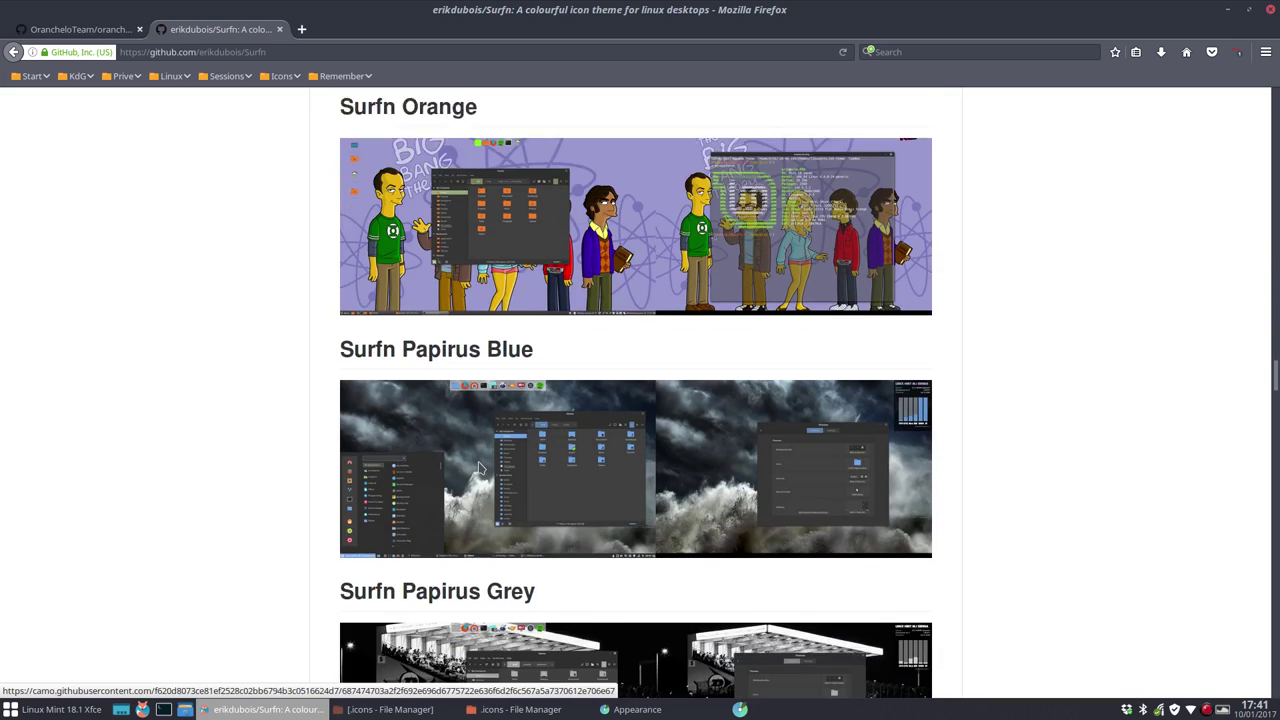
scroll(479, 468, down, 7)
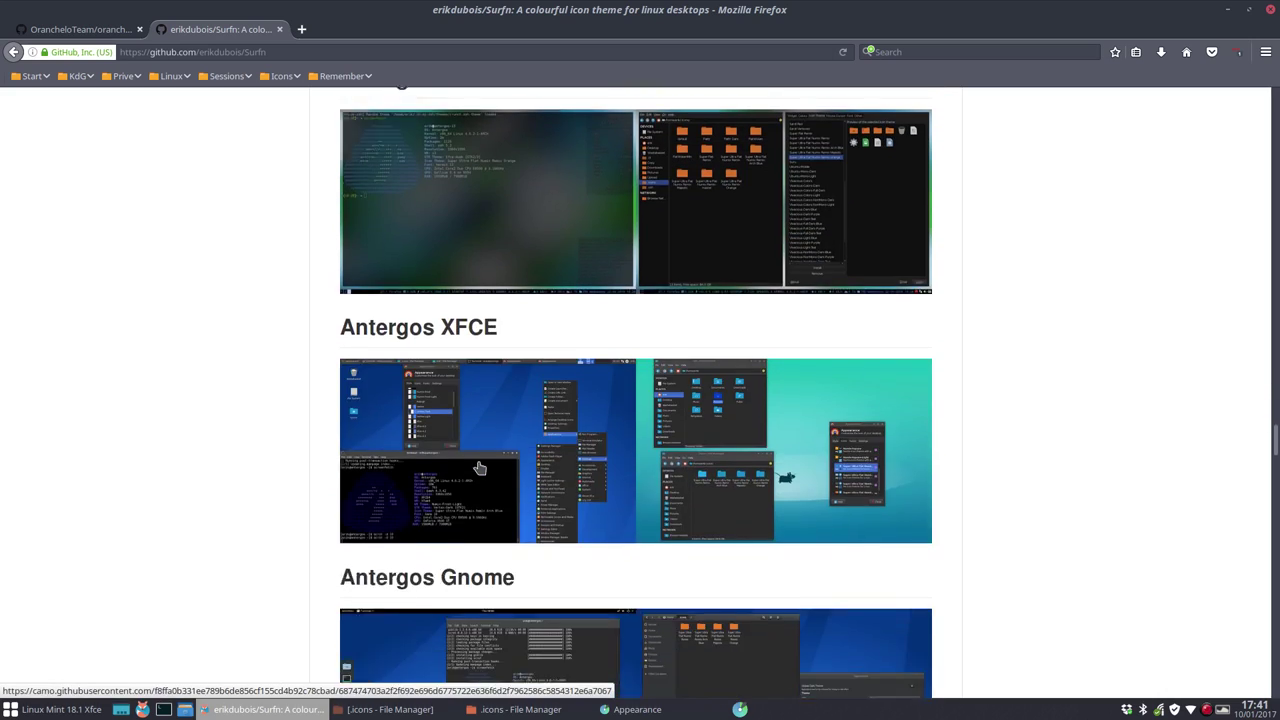
click(1228, 9)
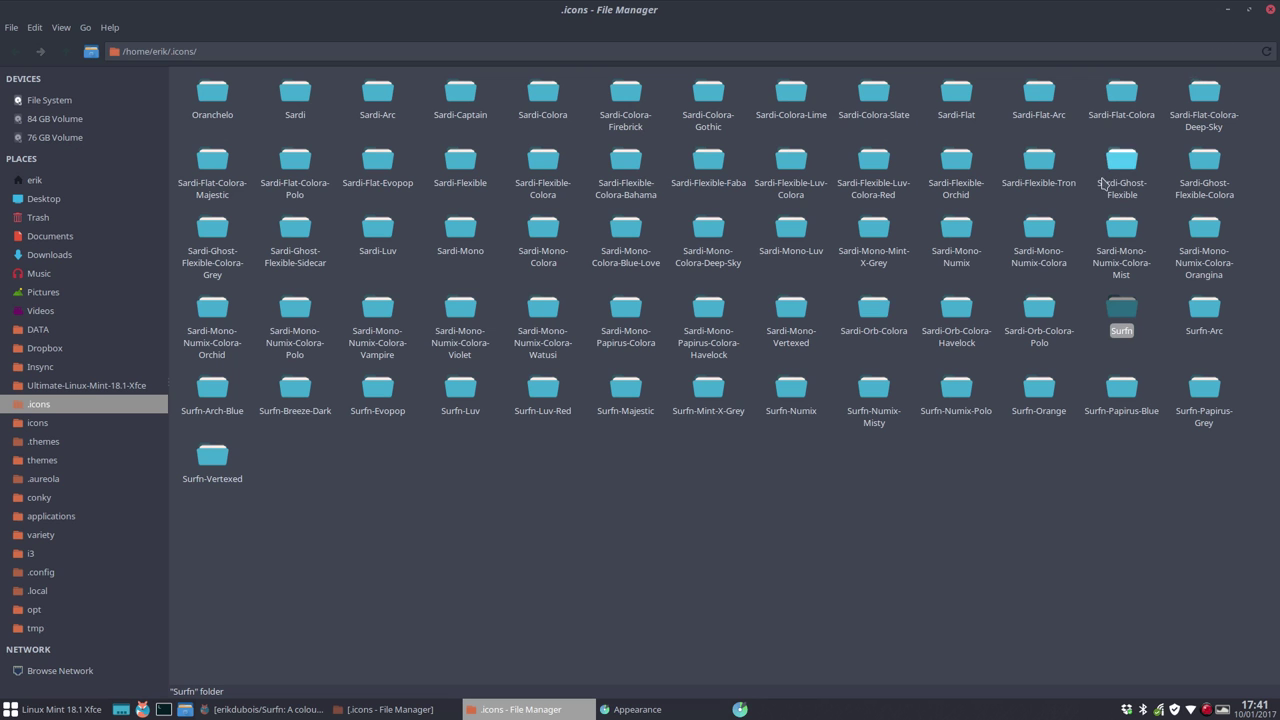
Highlight all the Surfn folders from Surfn to Surfn-Vertexed in .icons and clear the selection.
click(296, 388)
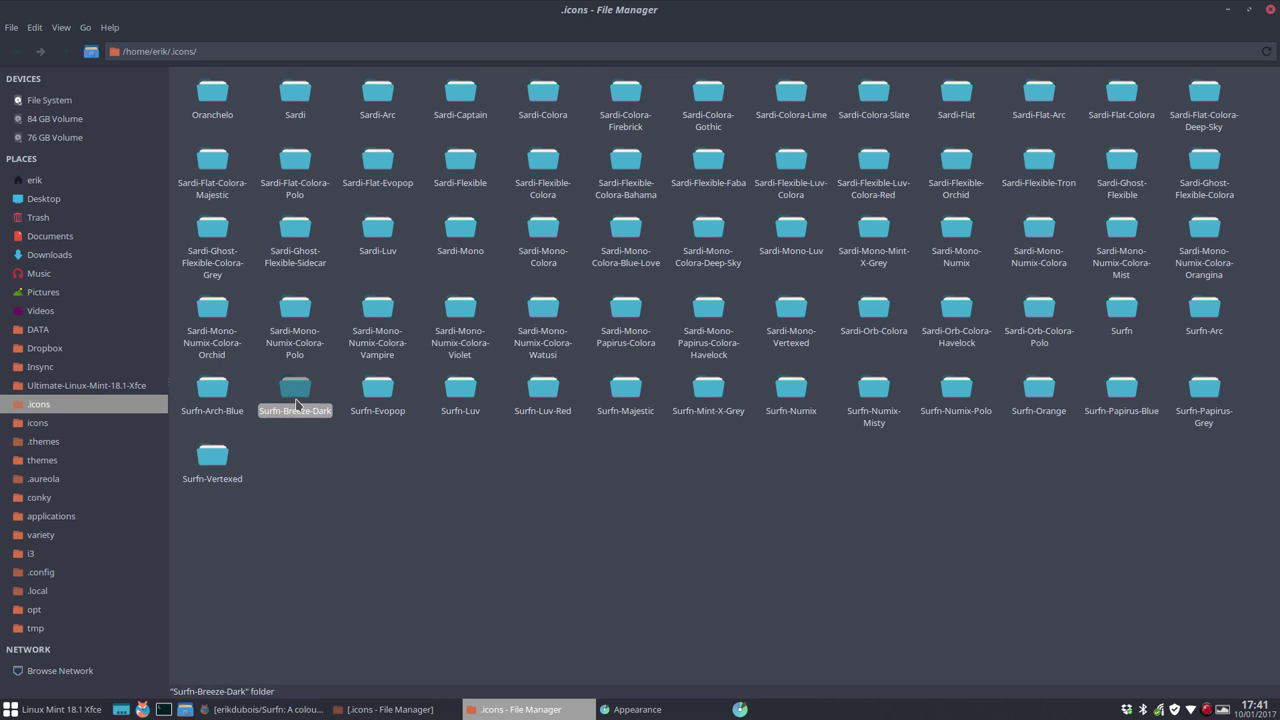
click(1116, 326)
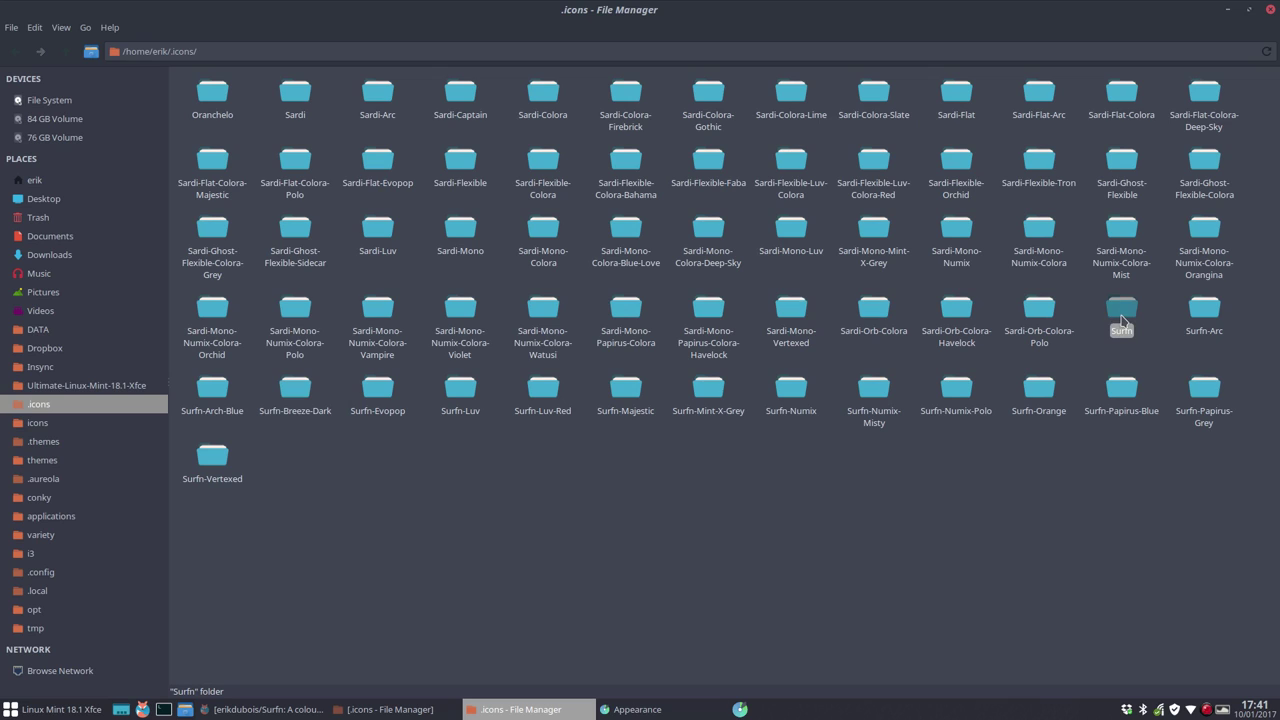
ctrl+click(211, 460)
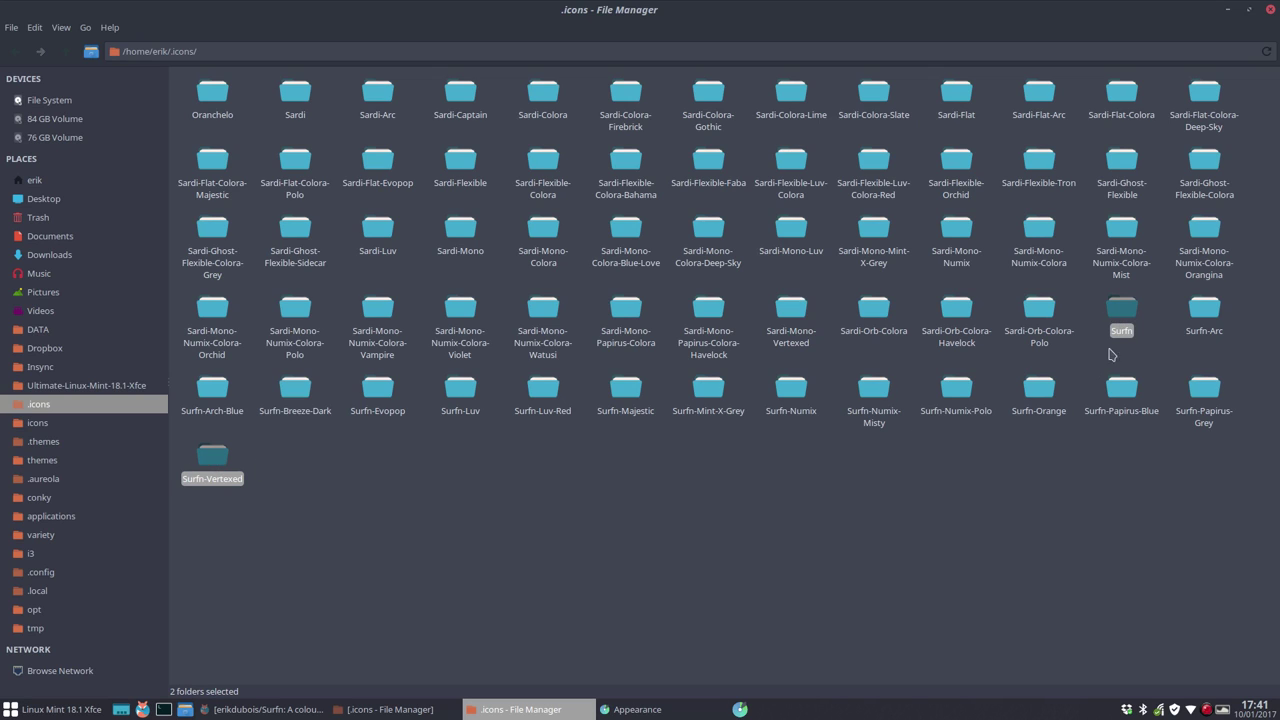
shift+click(1133, 313)
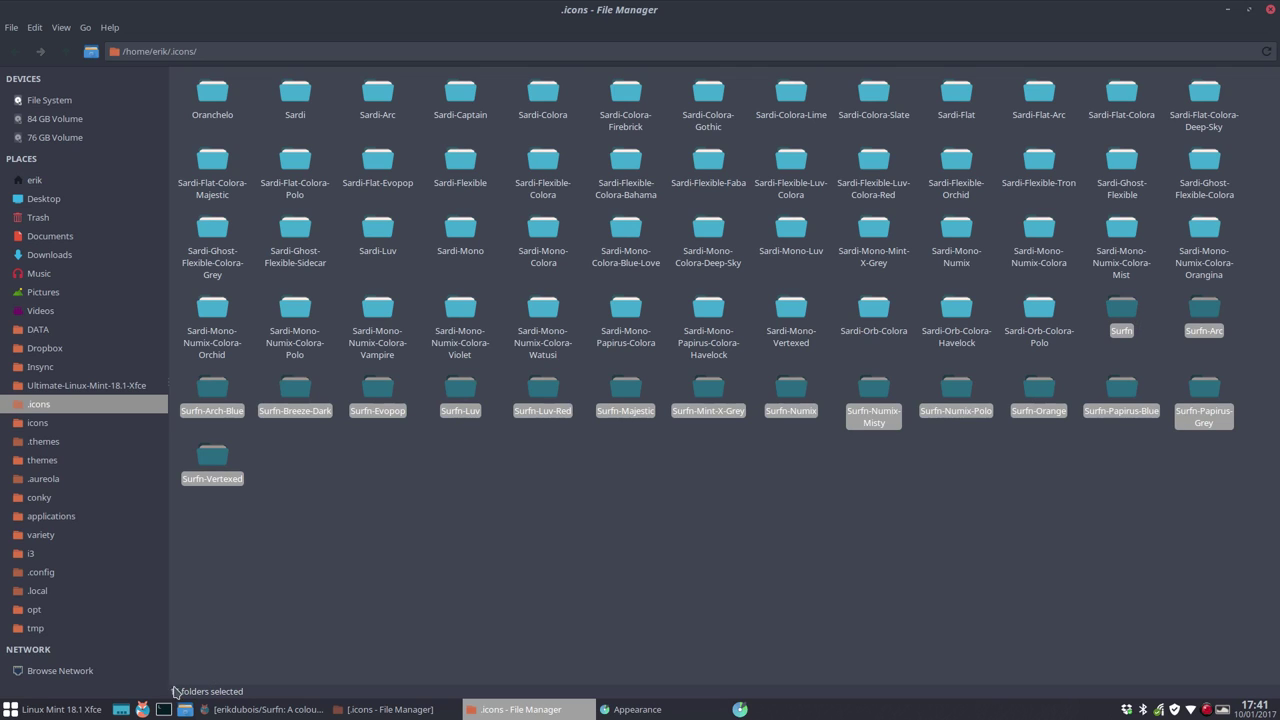
click(415, 537)
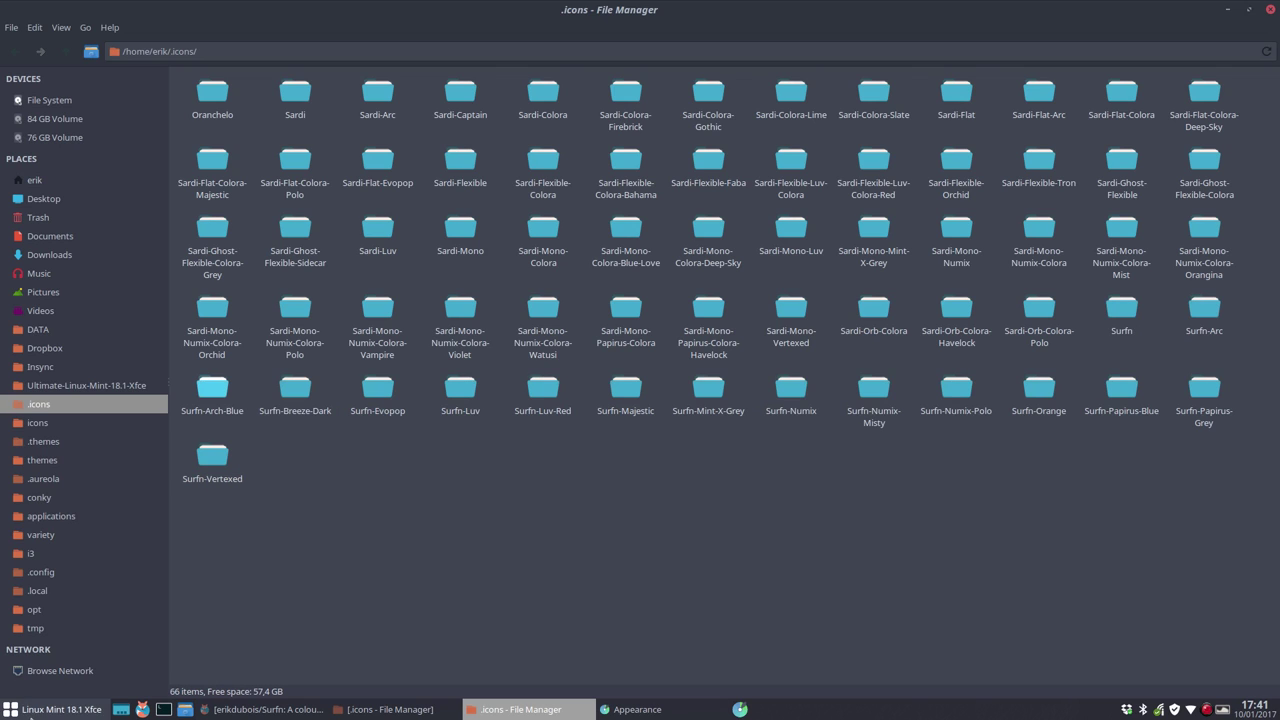
Reload the icon theme in Appearance by switching to Sardi Arc and back to Oranchelo, and close the settings window.
mouse_move(497, 20)
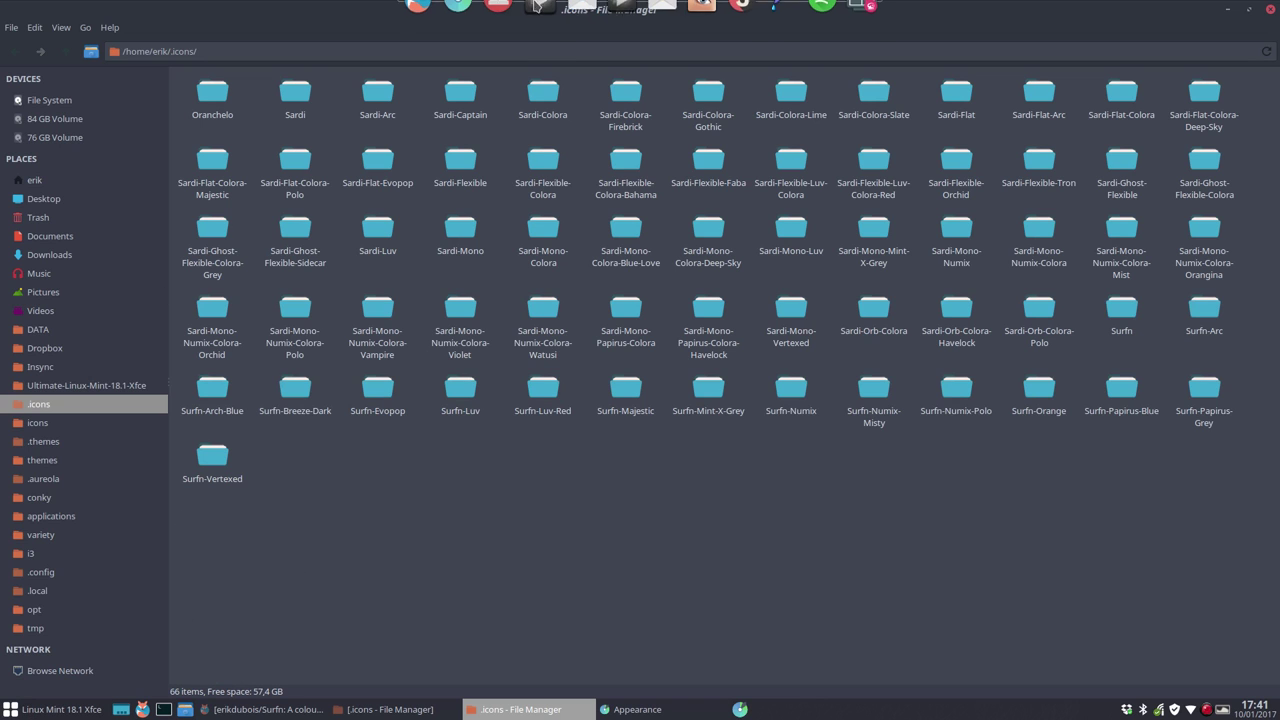
click(449, 27)
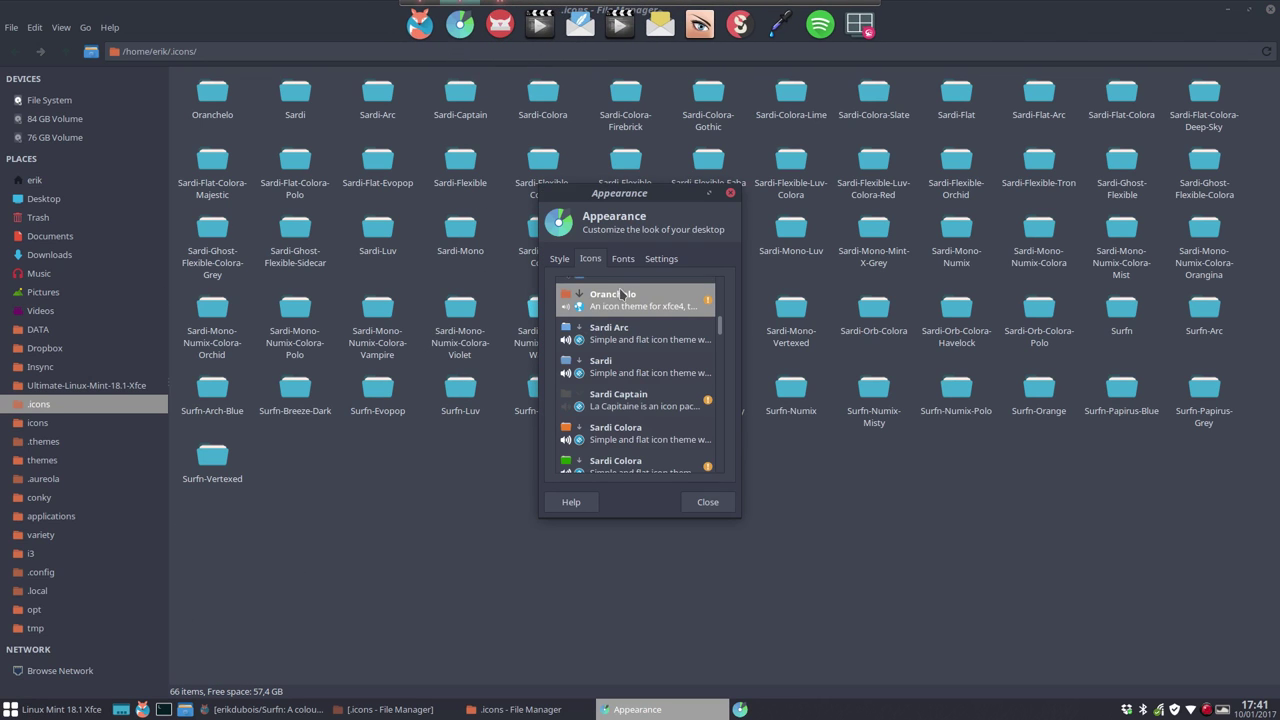
click(633, 340)
click(637, 303)
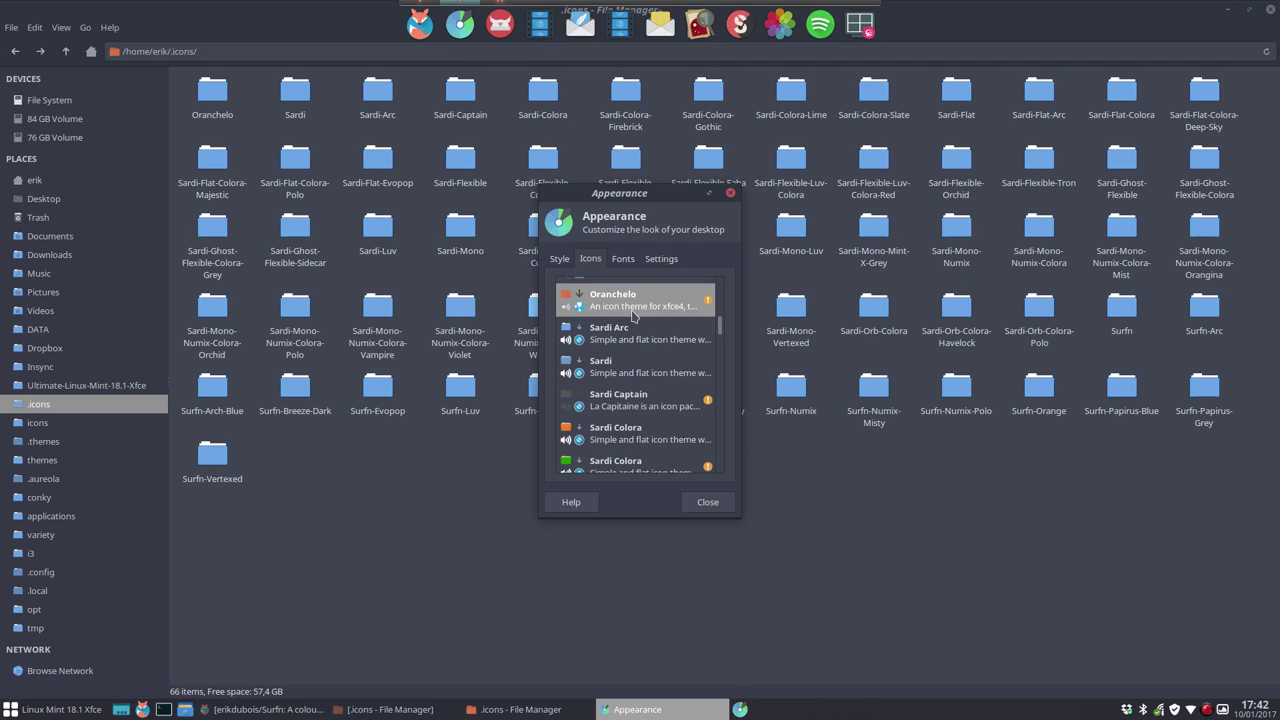
click(730, 193)
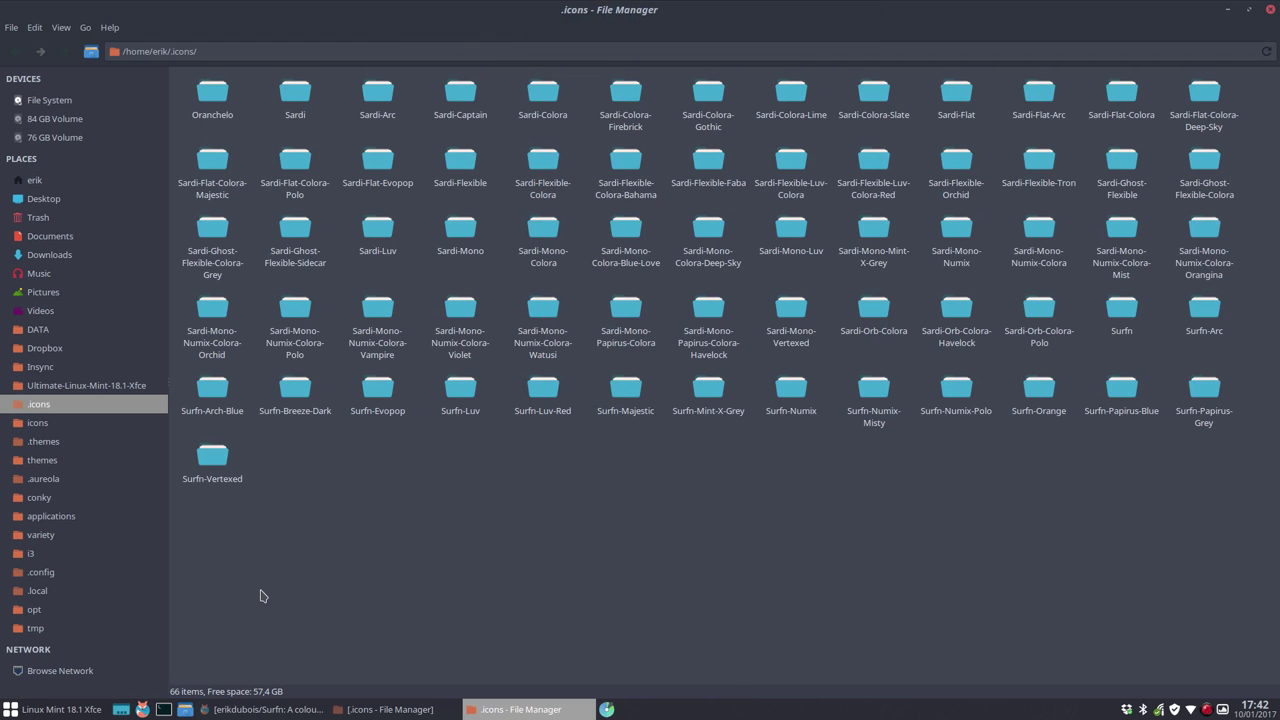
Examine the icons of all applications in the start menu's complete list, from About Me to Xfce Terminal, and close the menu.
click(72, 705)
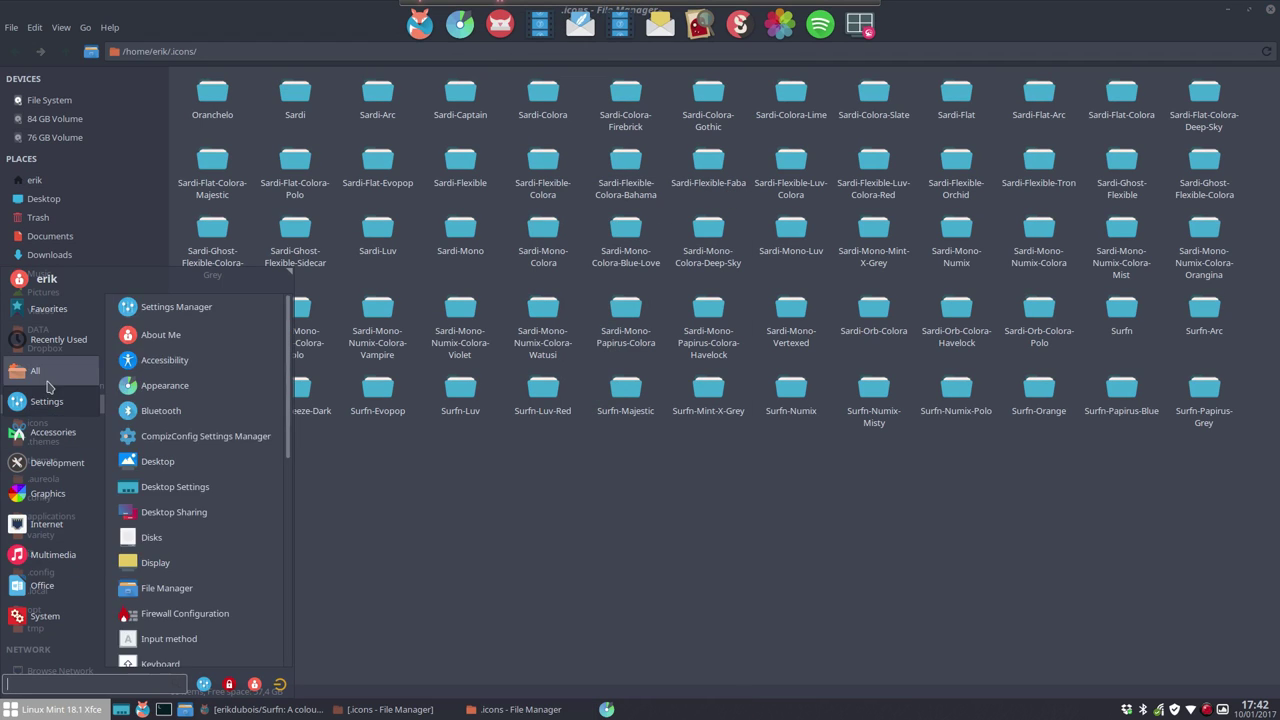
mouse_move(35, 378)
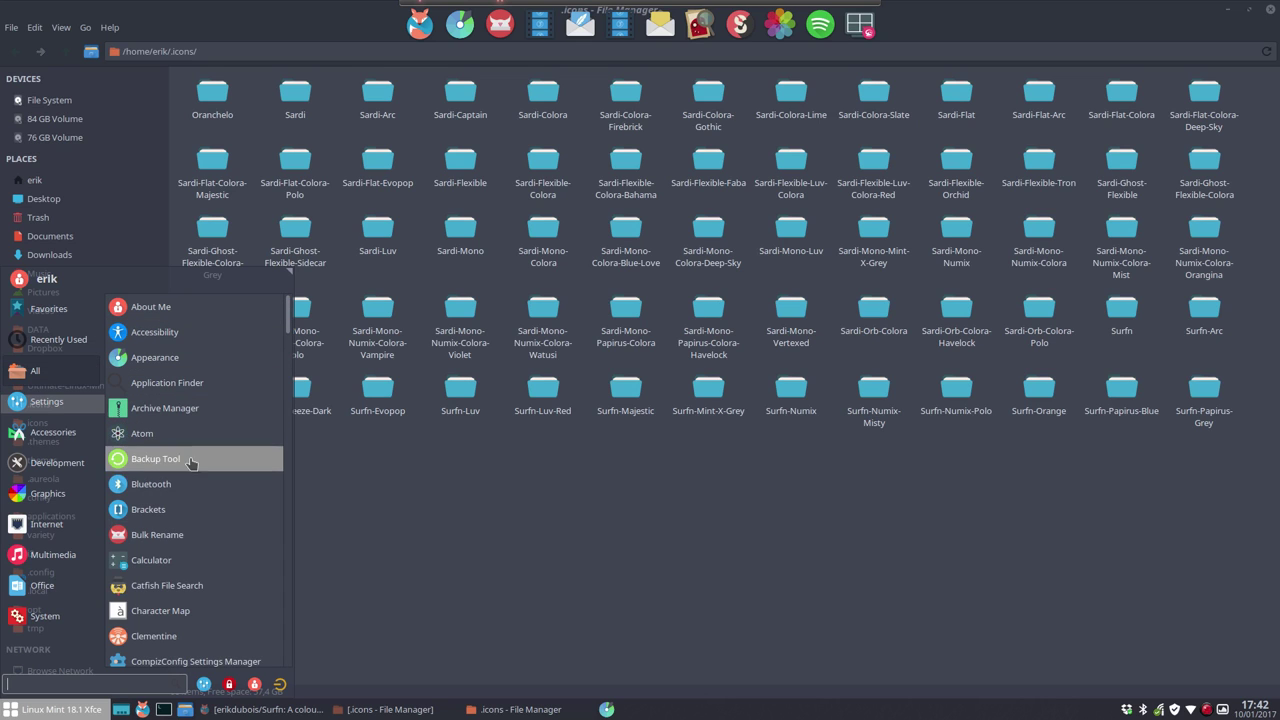
scroll(185, 537, down, 5)
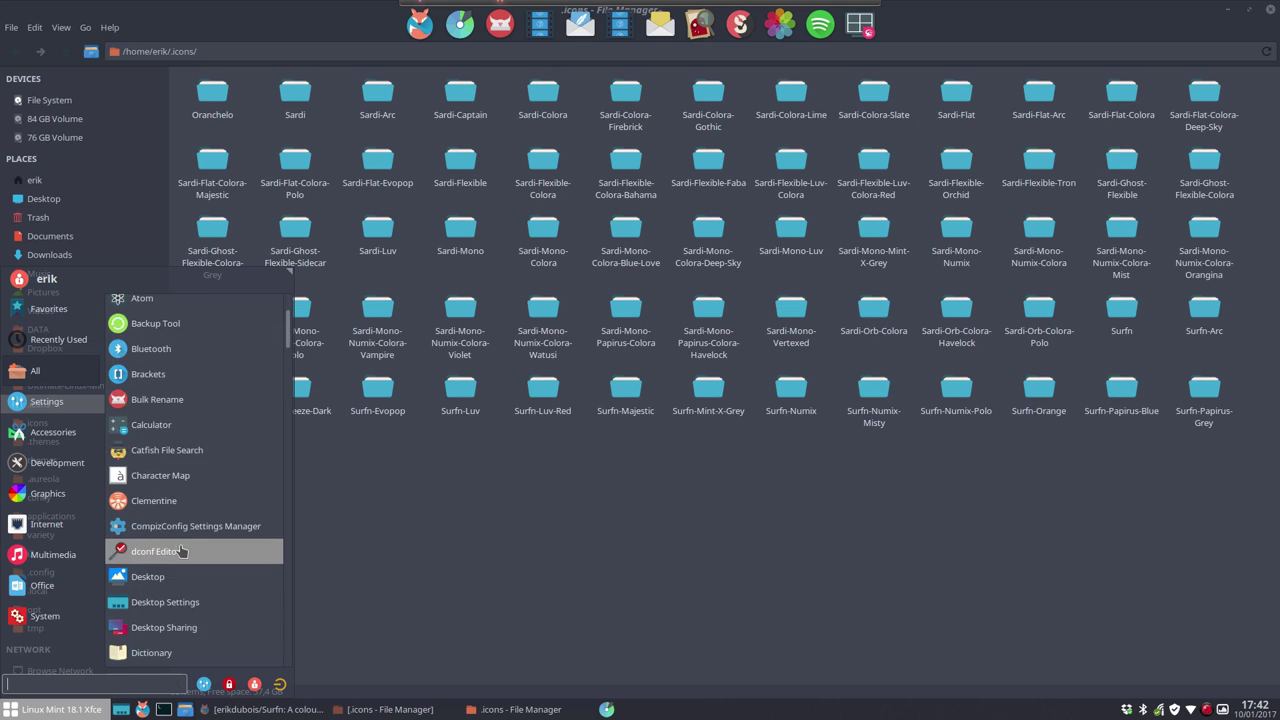
scroll(183, 549, down, 5)
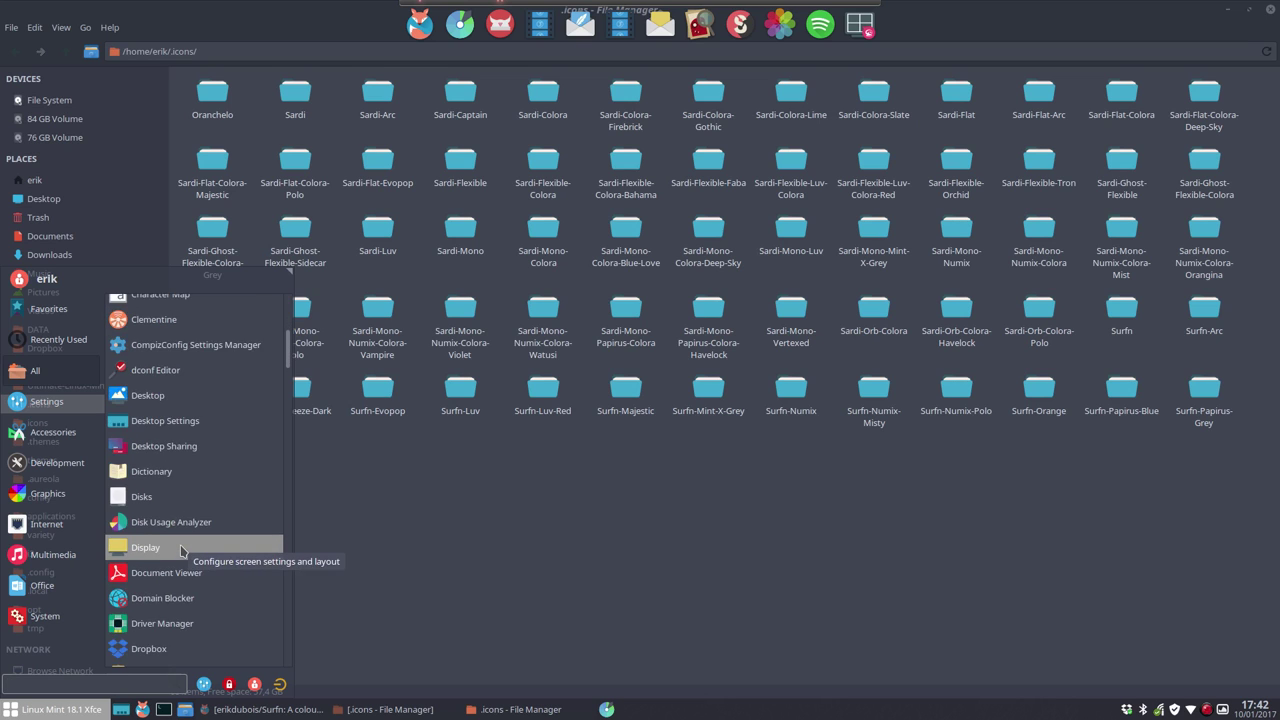
scroll(183, 549, down, 3)
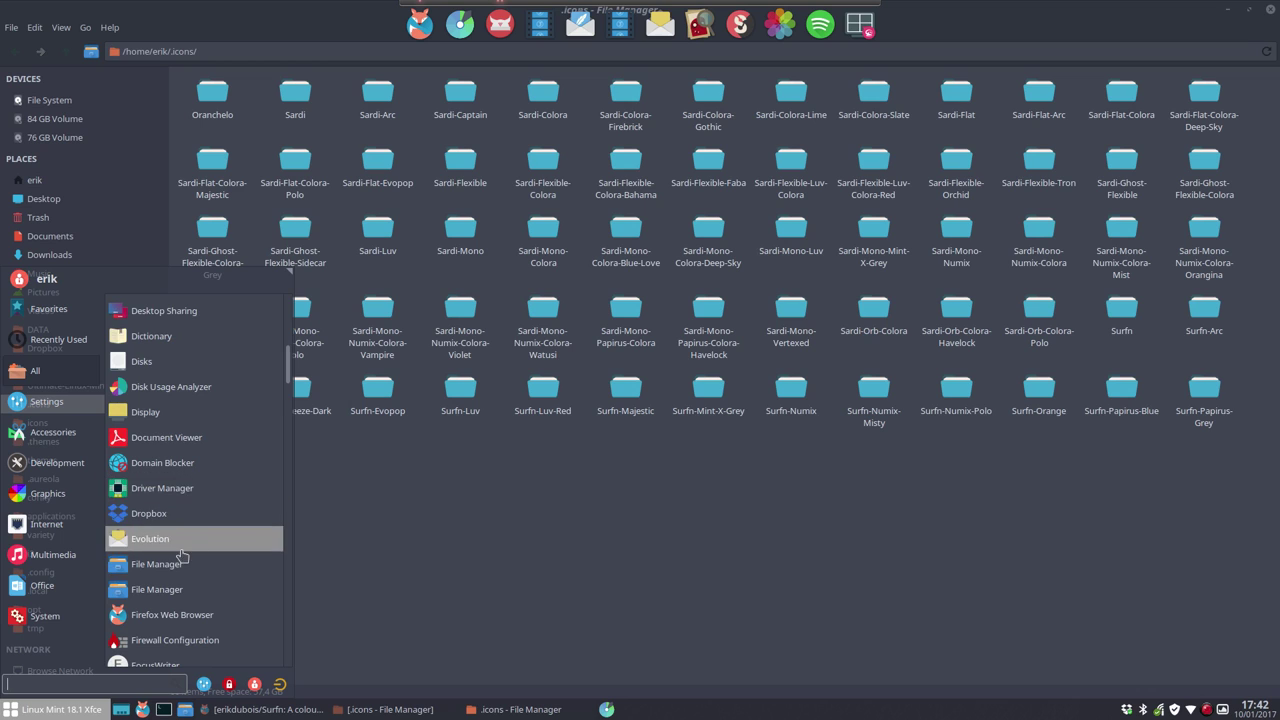
scroll(182, 556, down, 8)
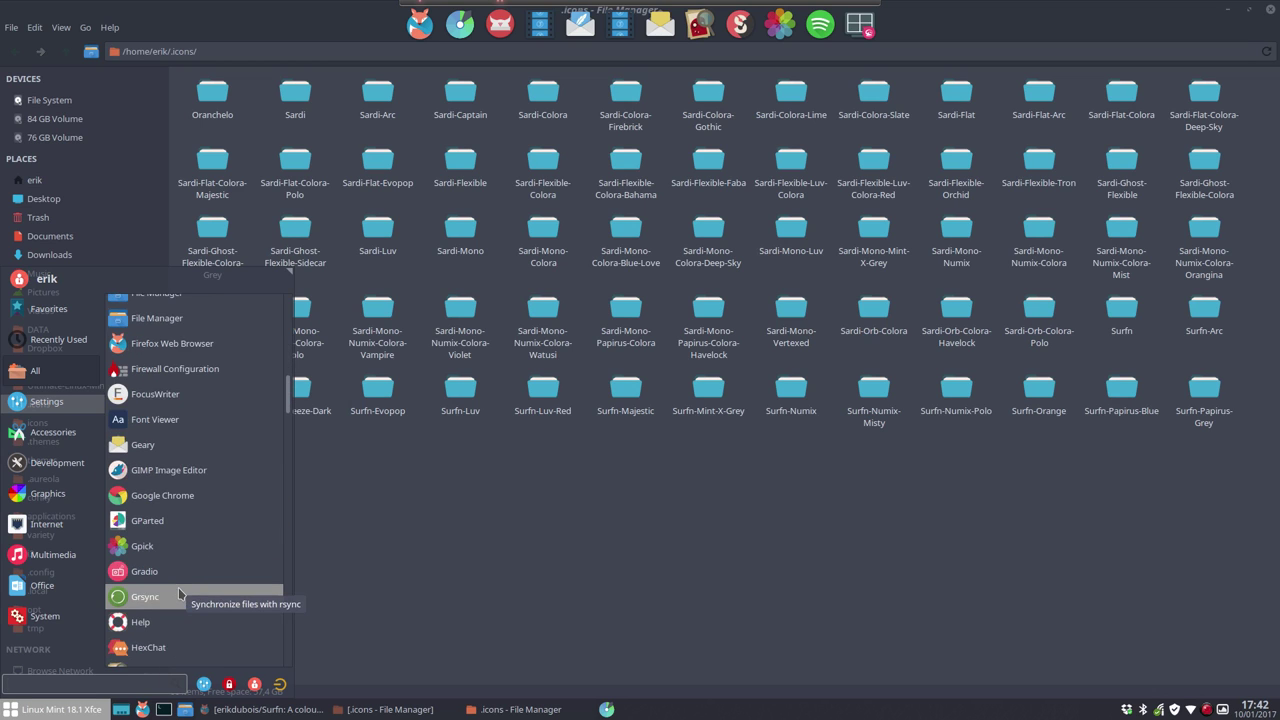
scroll(179, 594, down, 3)
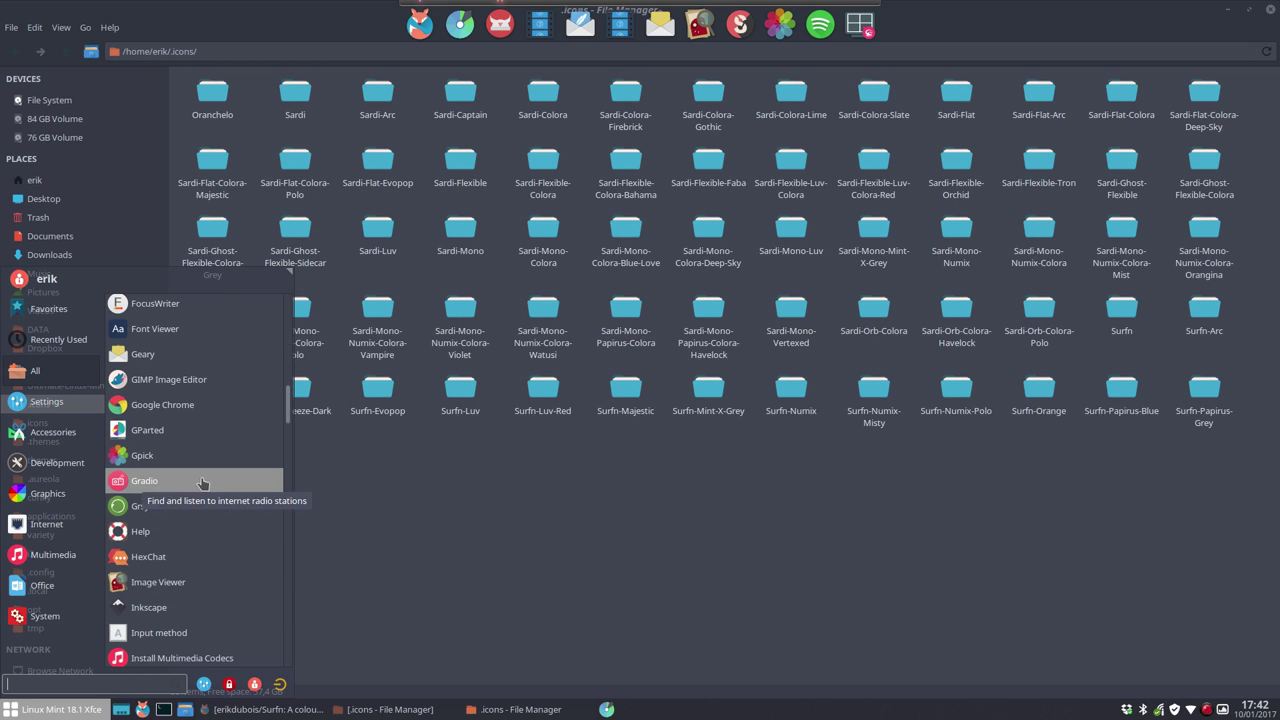
scroll(185, 565, down, 5)
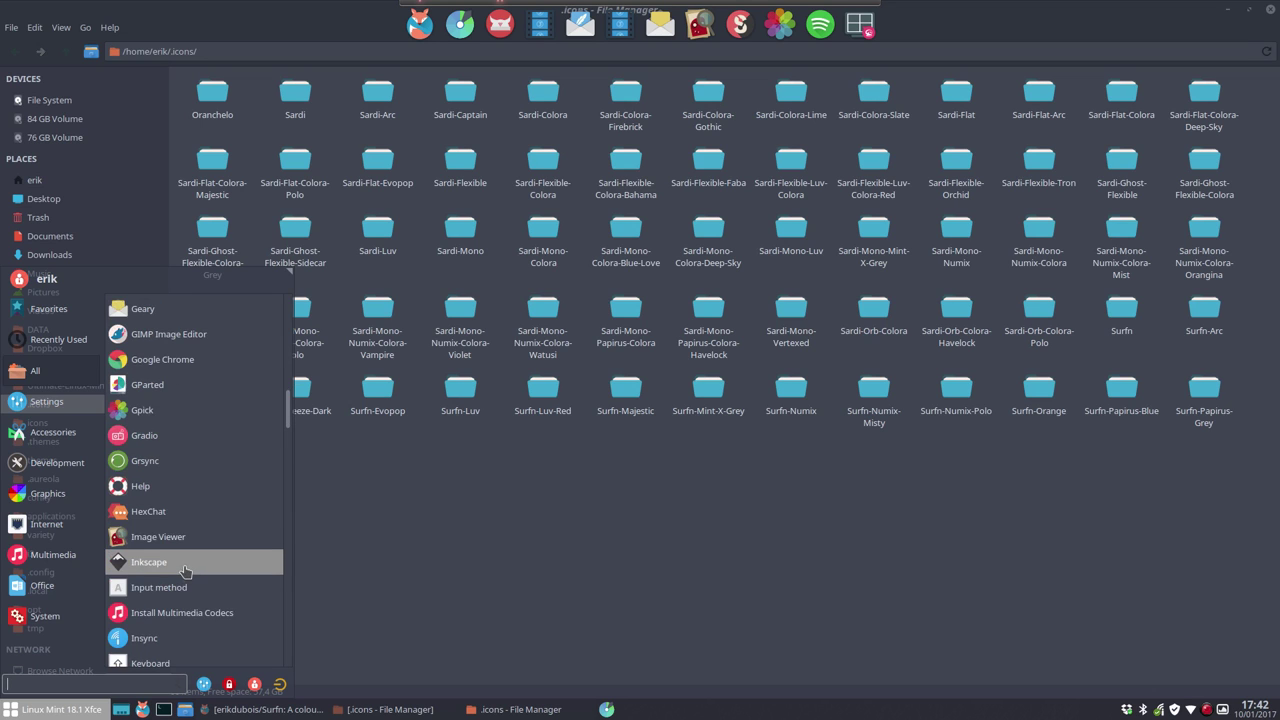
scroll(185, 571, down, 5)
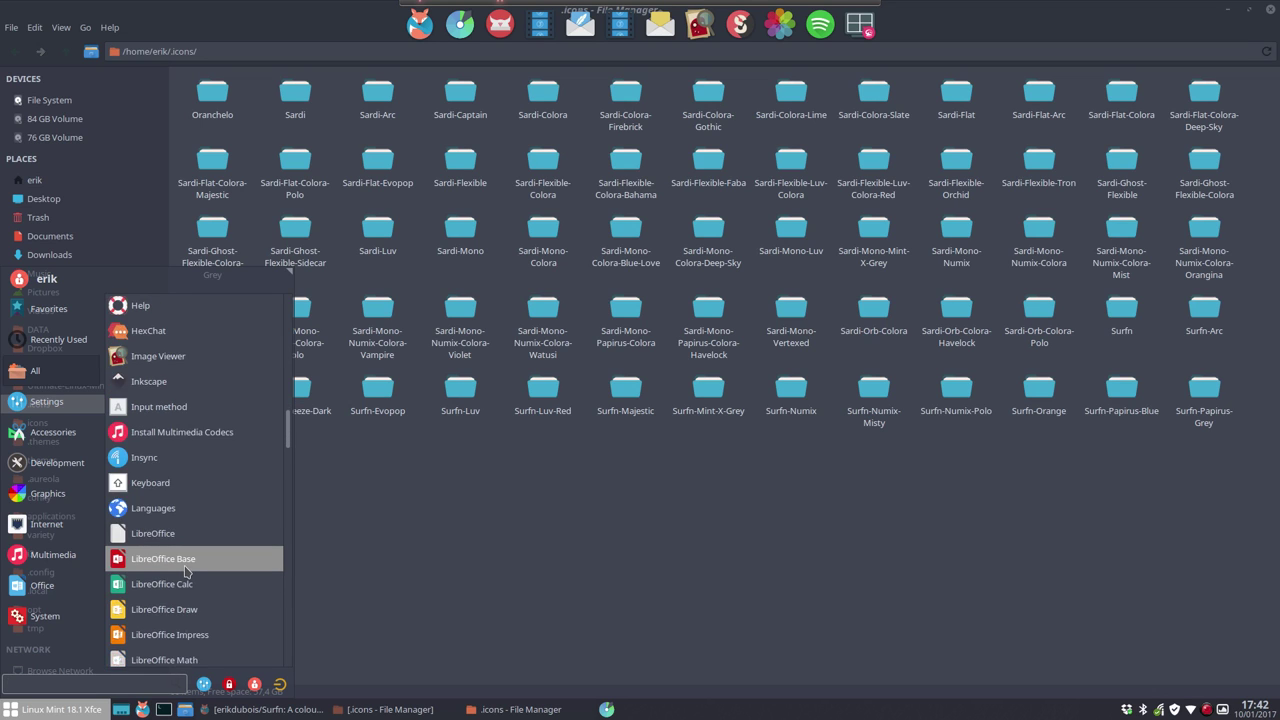
scroll(185, 571, down, 5)
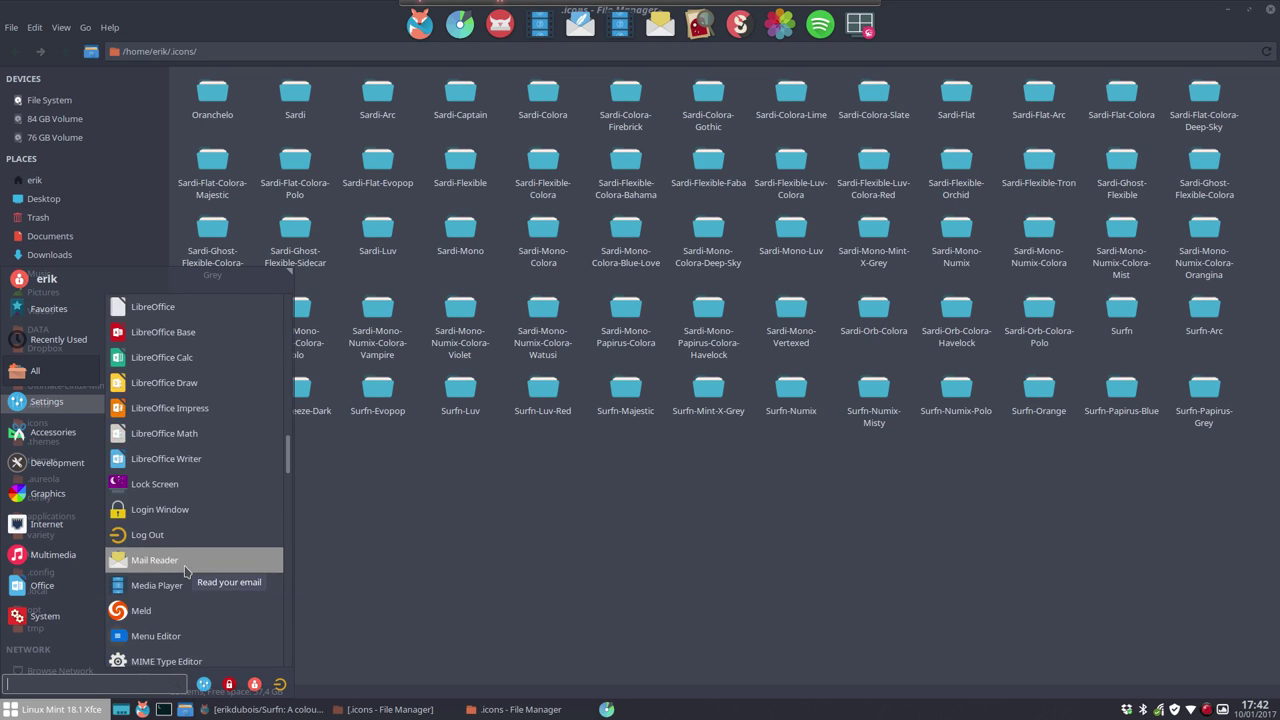
scroll(185, 571, down, 4)
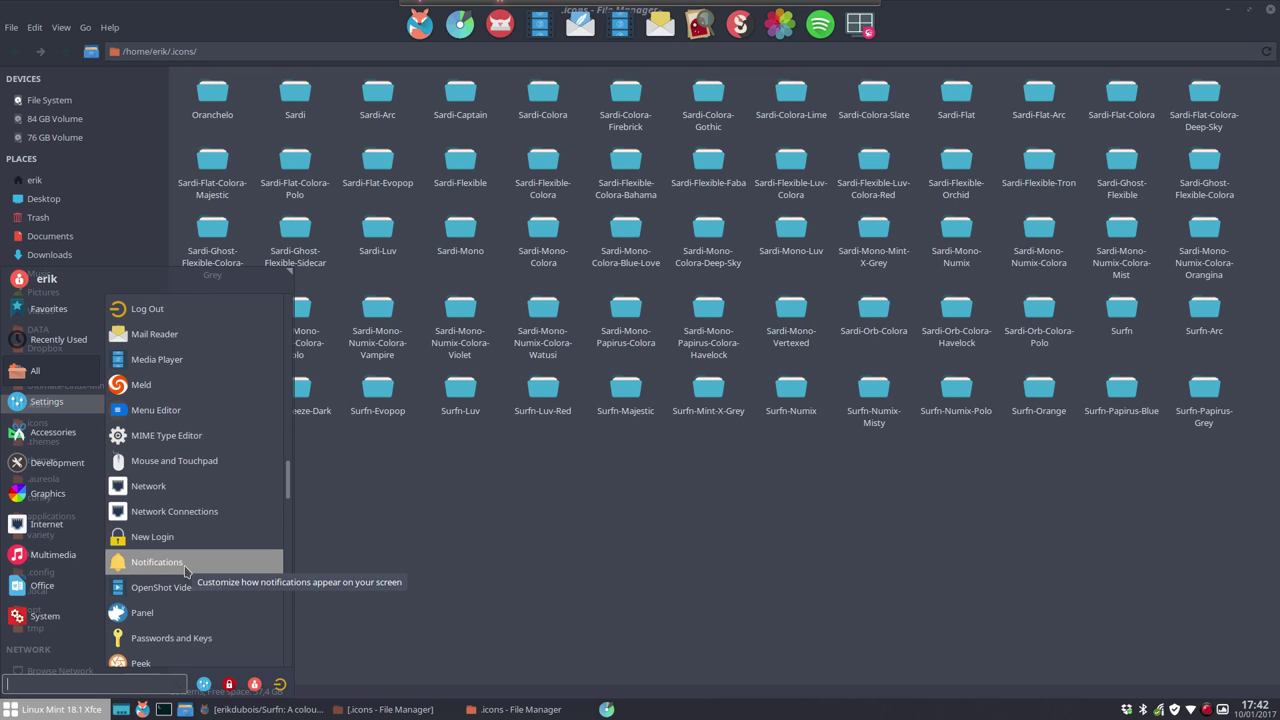
scroll(184, 565, down, 1)
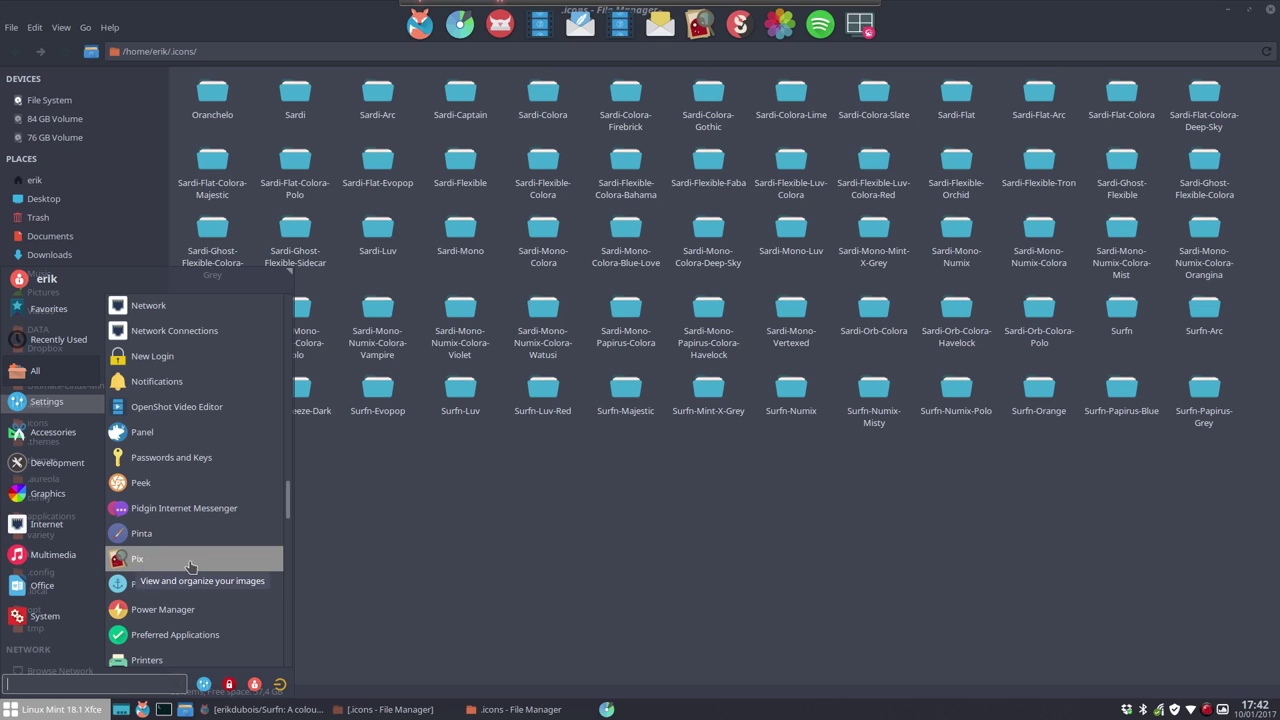
scroll(188, 590, down, 4)
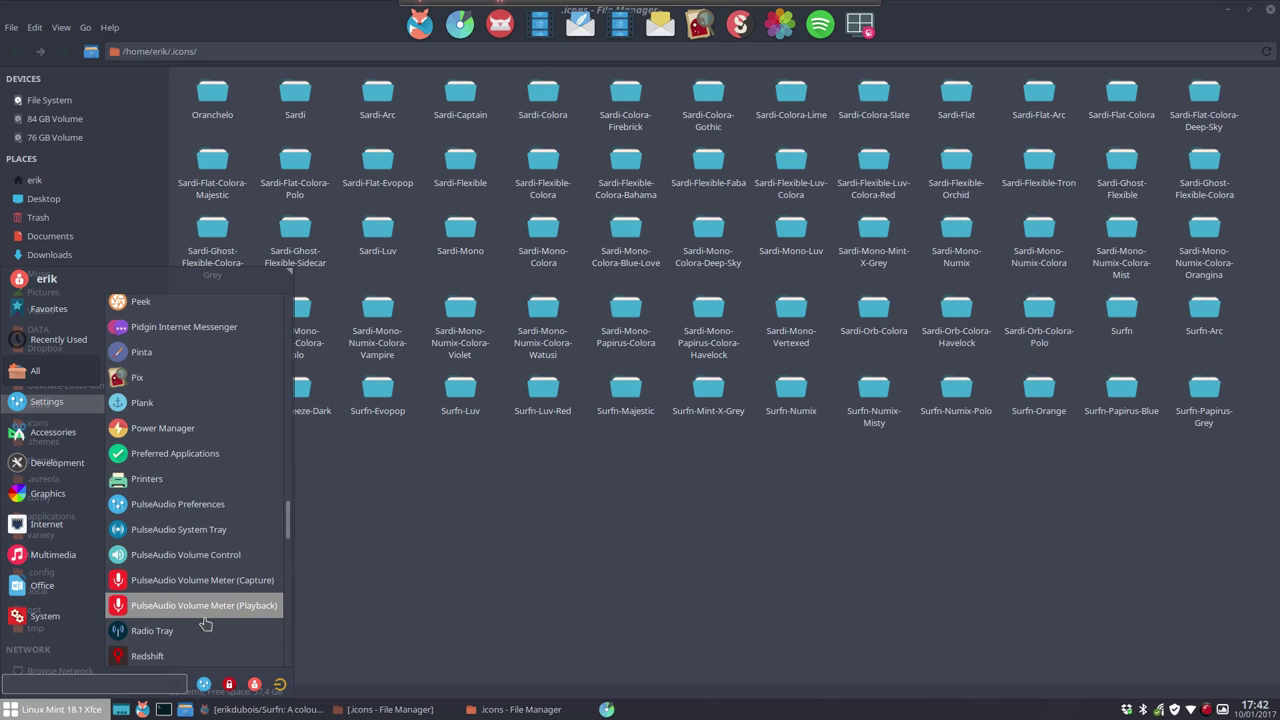
scroll(205, 624, down, 5)
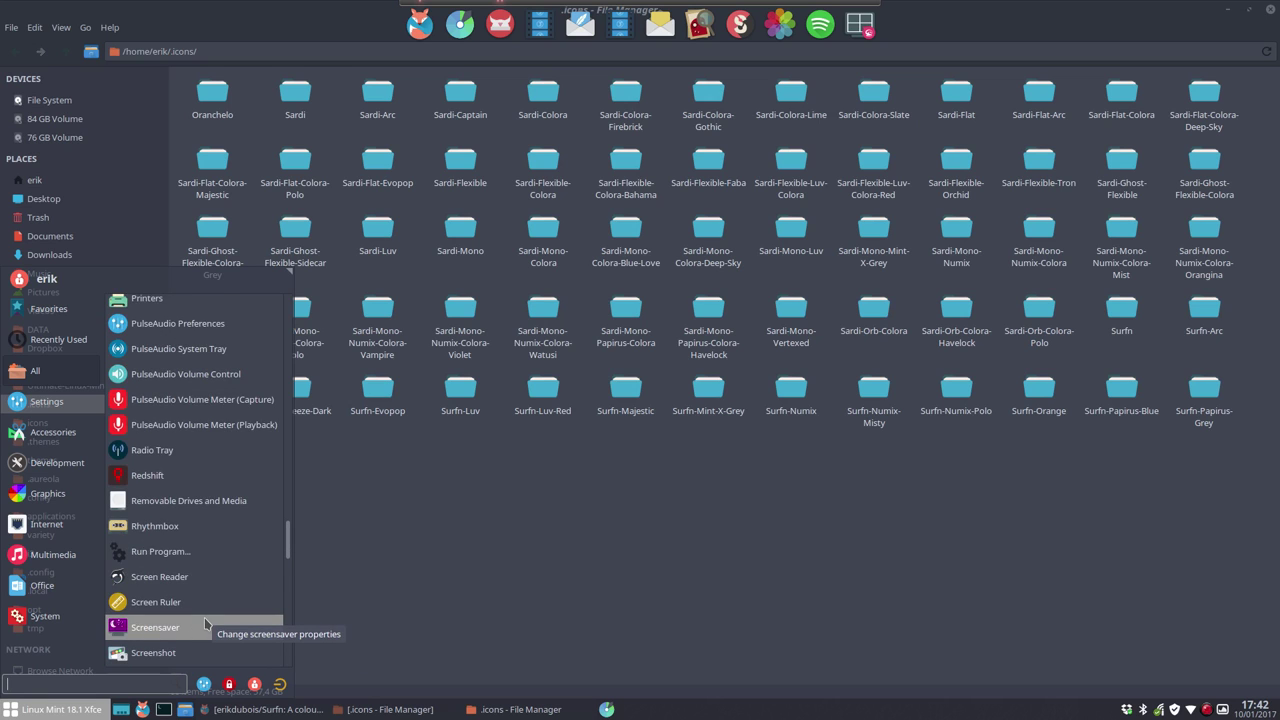
scroll(205, 624, down, 5)
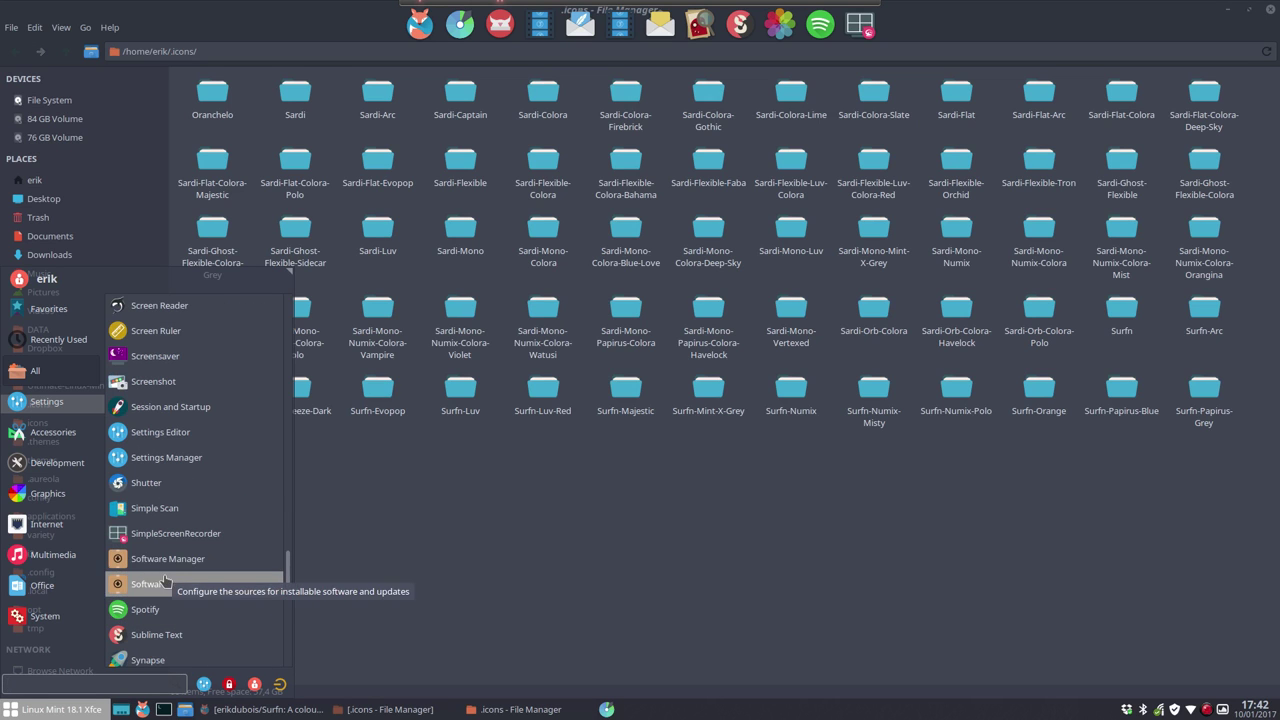
scroll(155, 605, down, 7)
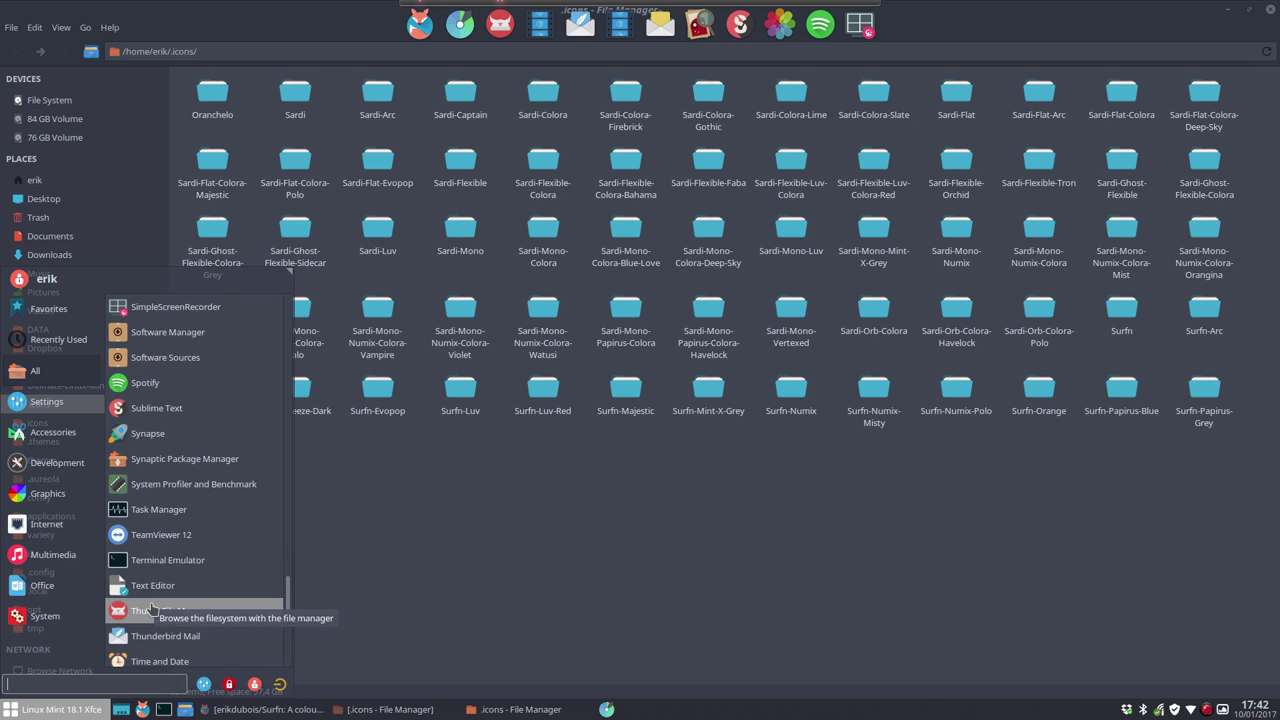
scroll(165, 607, down, 5)
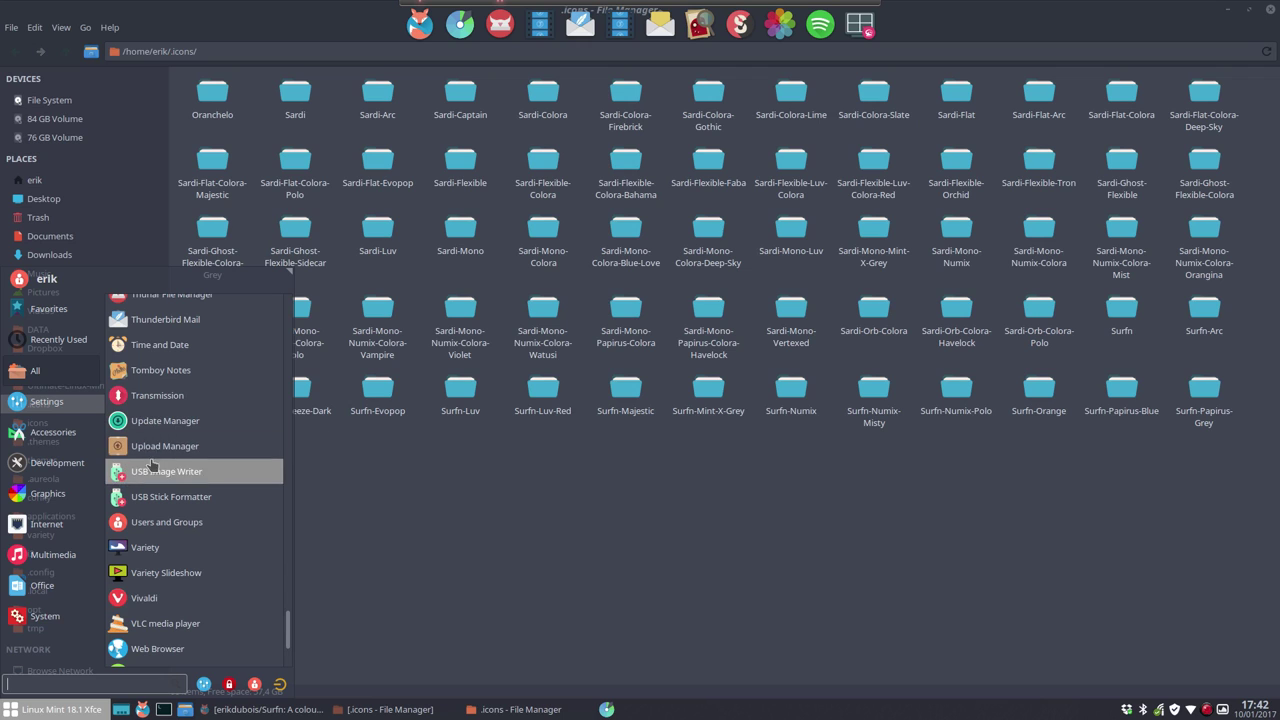
scroll(173, 597, down, 2)
scroll(173, 597, down, 1)
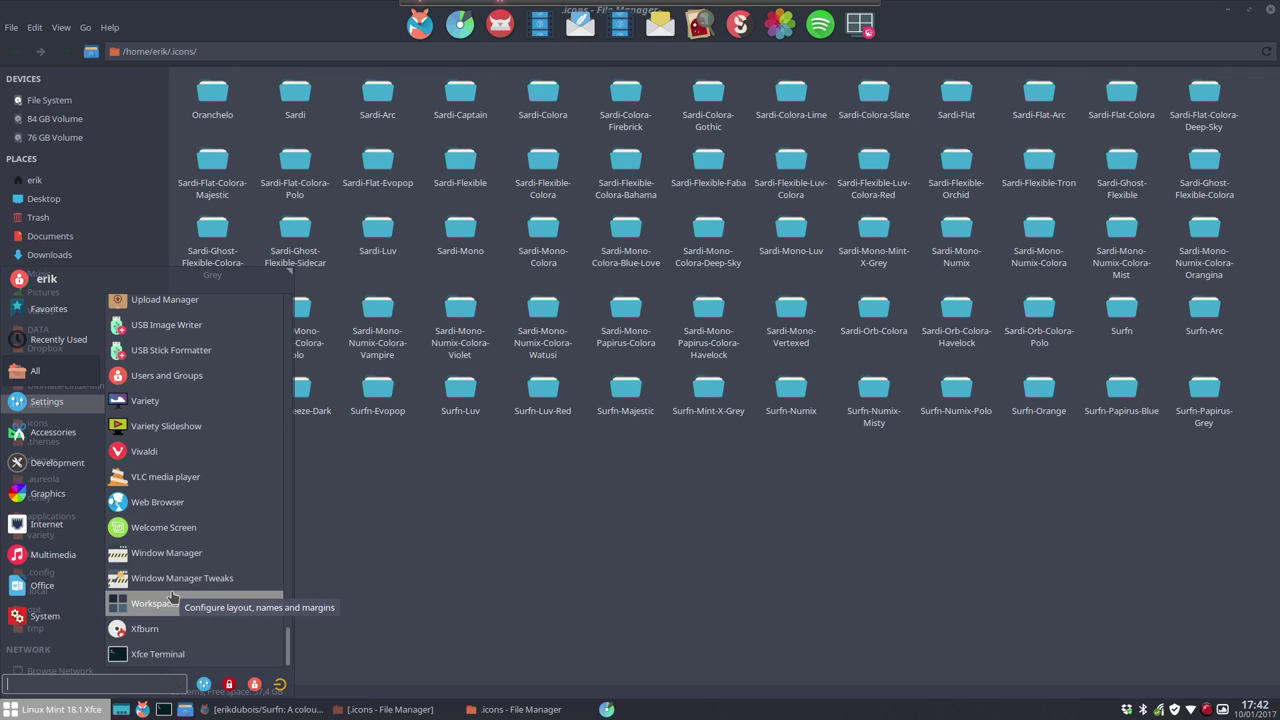
click(437, 610)
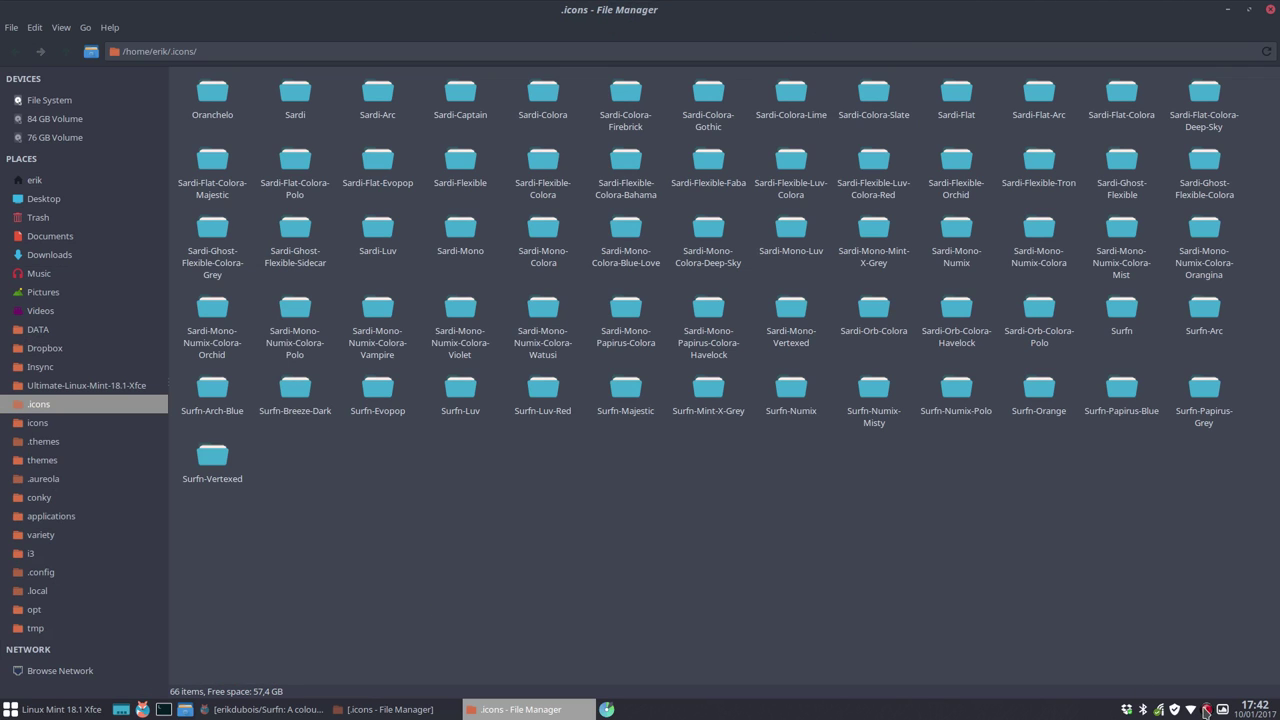